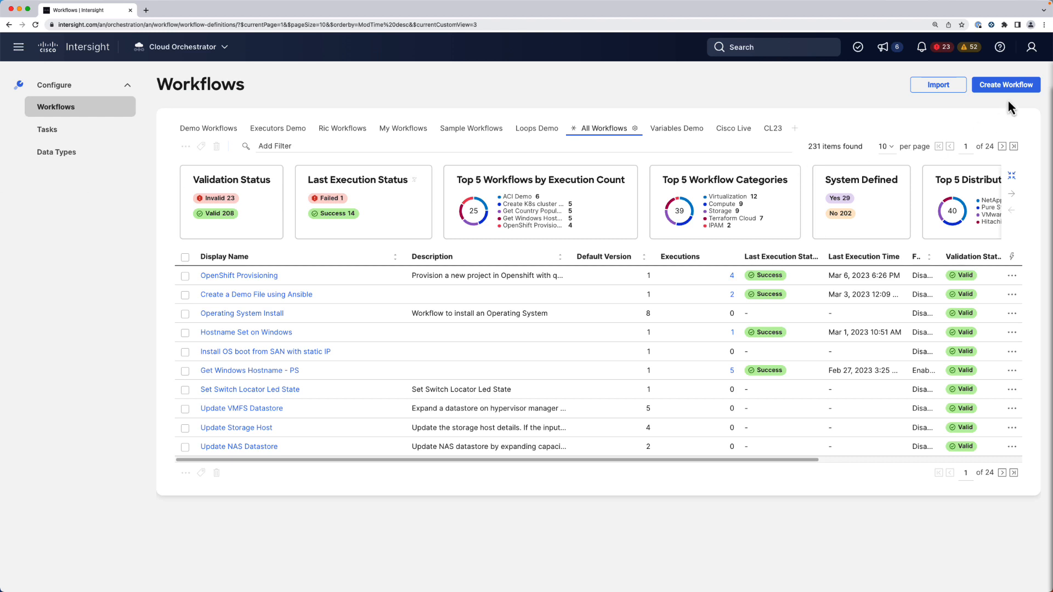
Step: Create a new workflow with the display name Create Multiple VMs and enable debug logs for it
left_click(1004, 85)
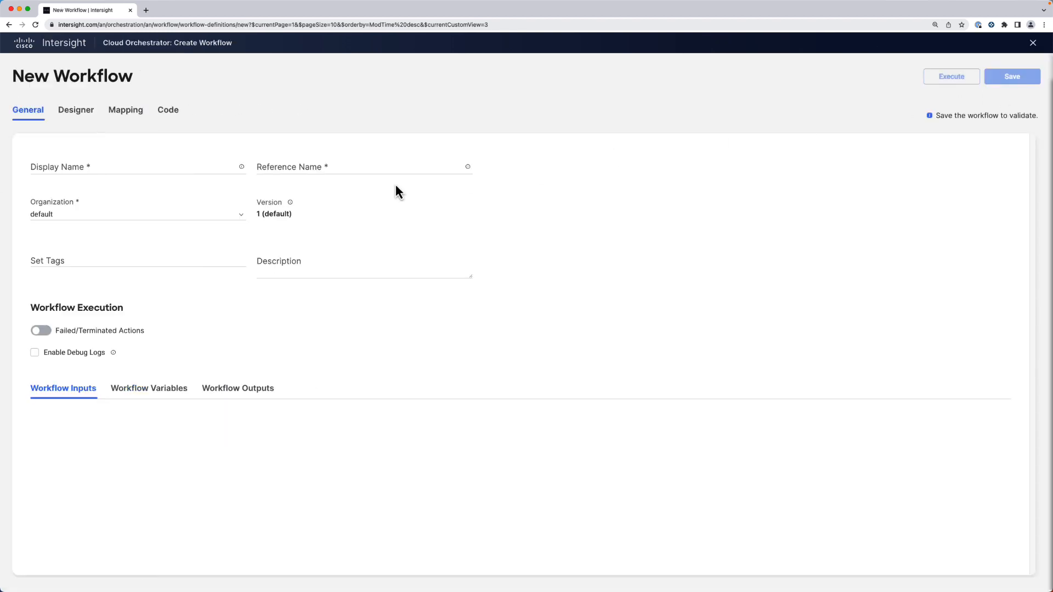
left_click(66, 168)
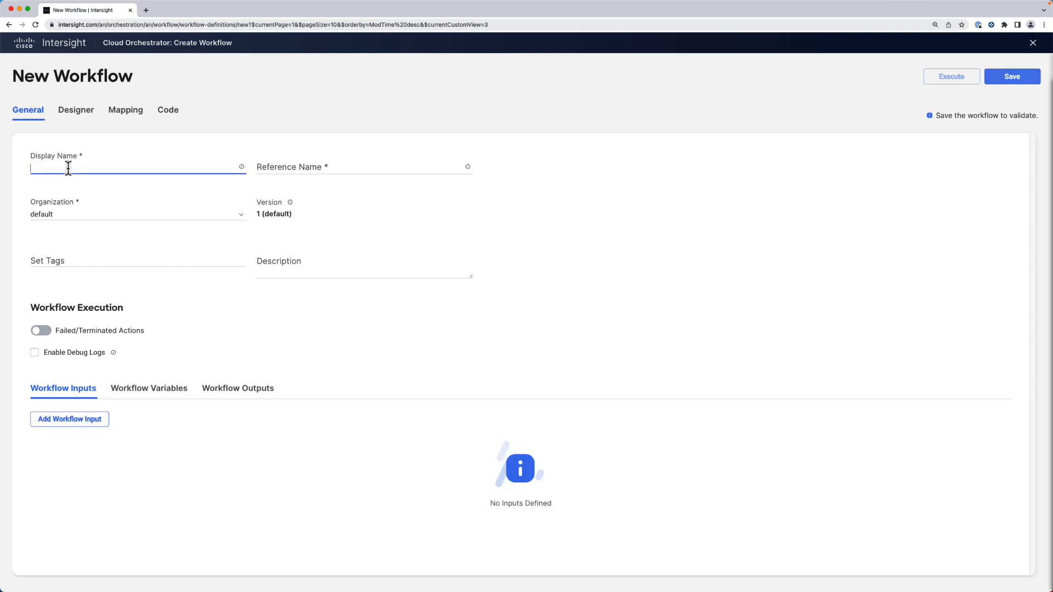
type("Create ")
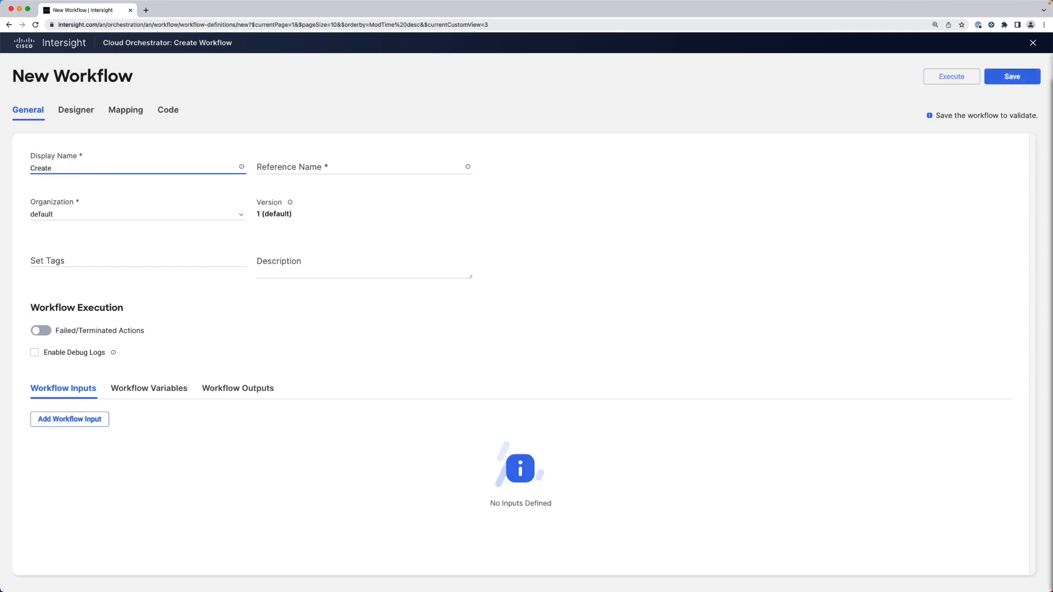
type("Multiple VMs")
left_click(33, 354)
left_click(35, 354)
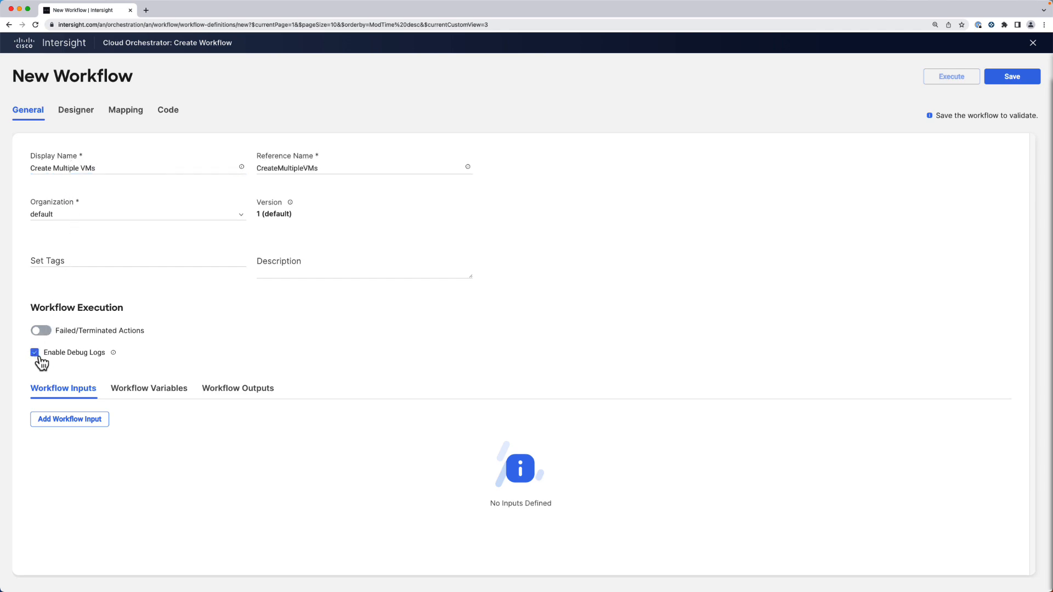
Step: Start a new workflow input with the display name Virtual Machines and the reference name vms
left_click(81, 431)
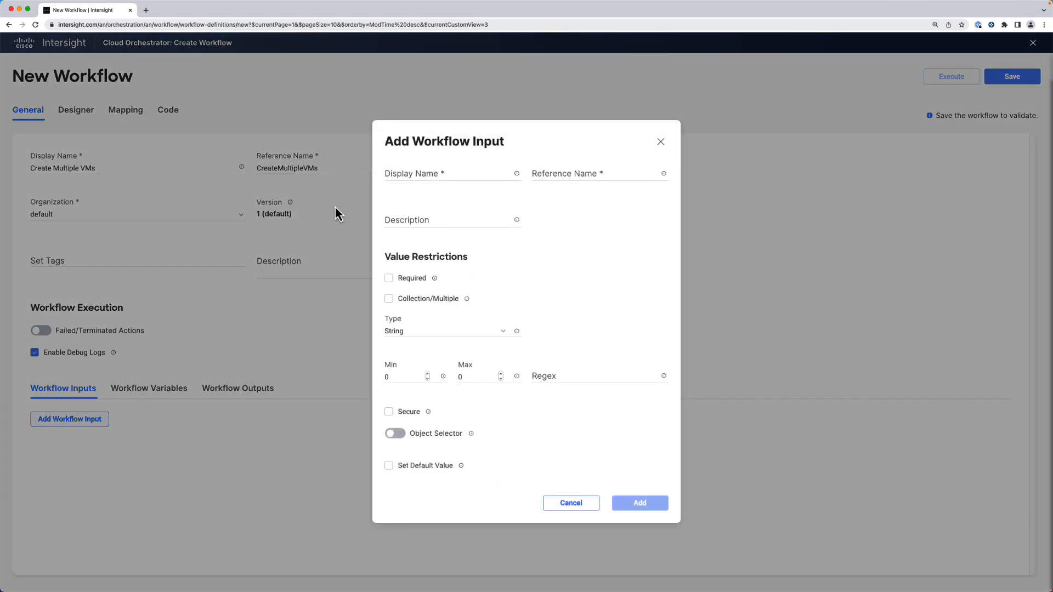
left_click(404, 173)
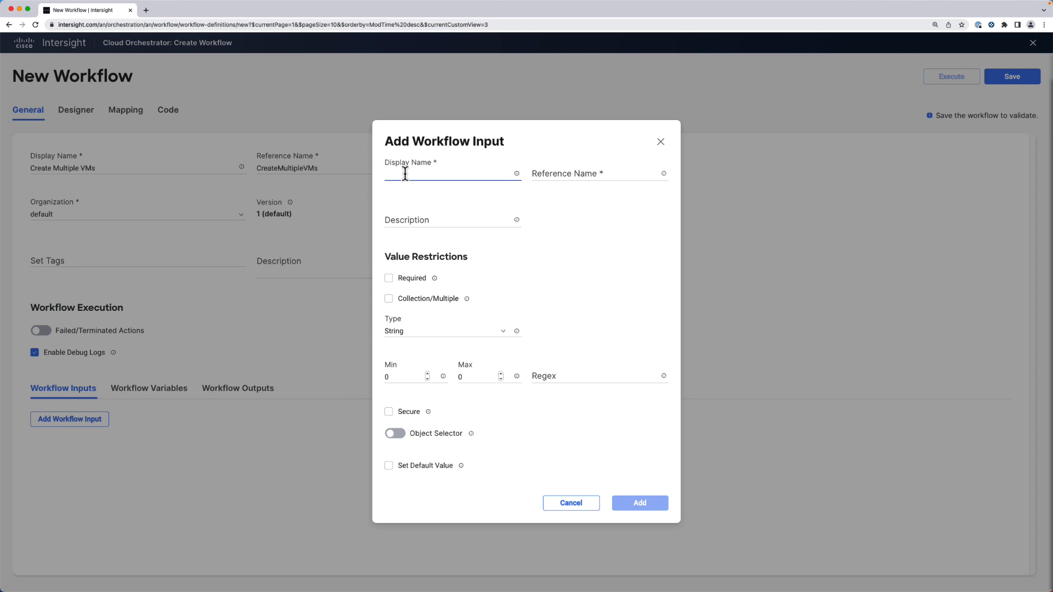
type("Virtual Machines")
left_click(561, 174)
type("vms")
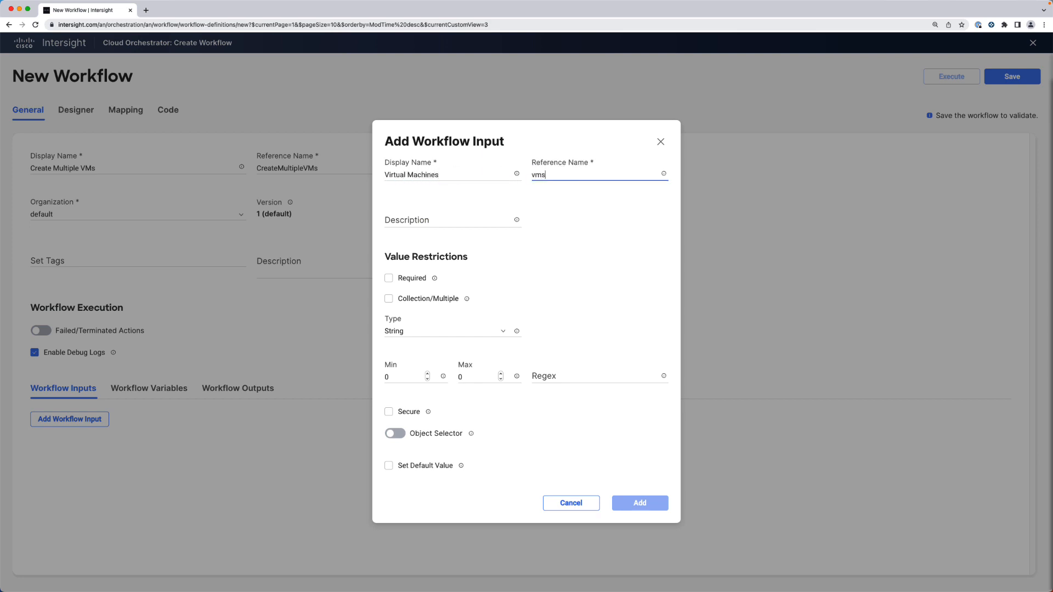
Step: Make the input required and a collection with minimum size 1 and maximum size 5, and add it to the workflow
left_click(389, 279)
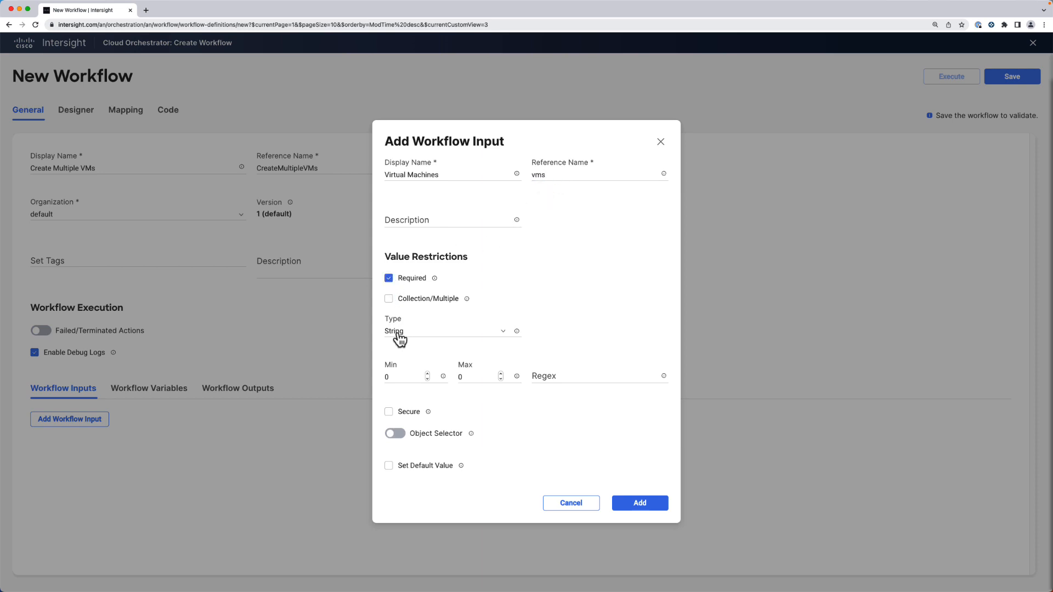
left_click(389, 299)
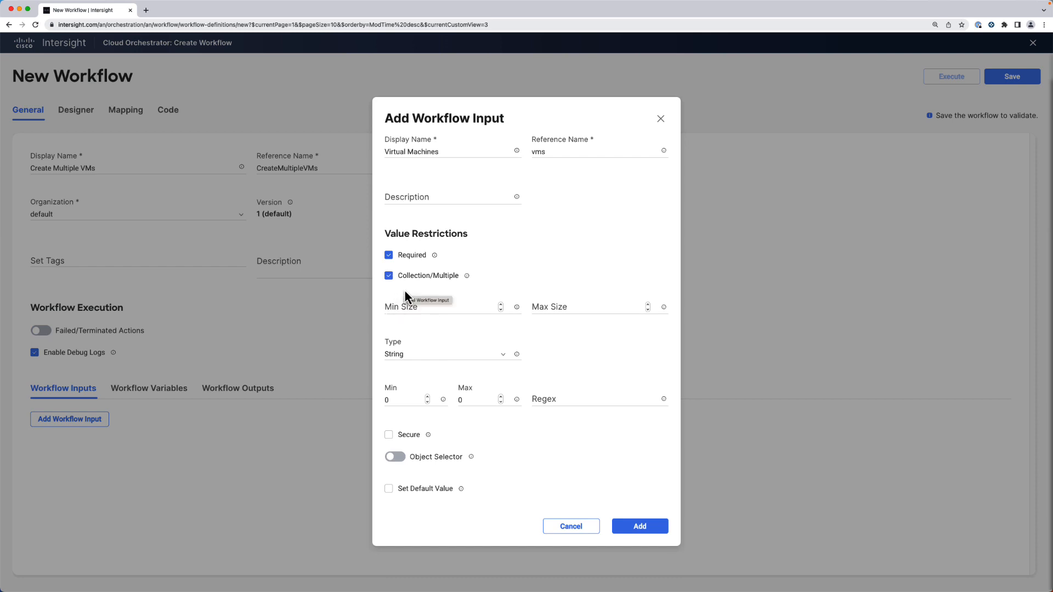
left_click(409, 311)
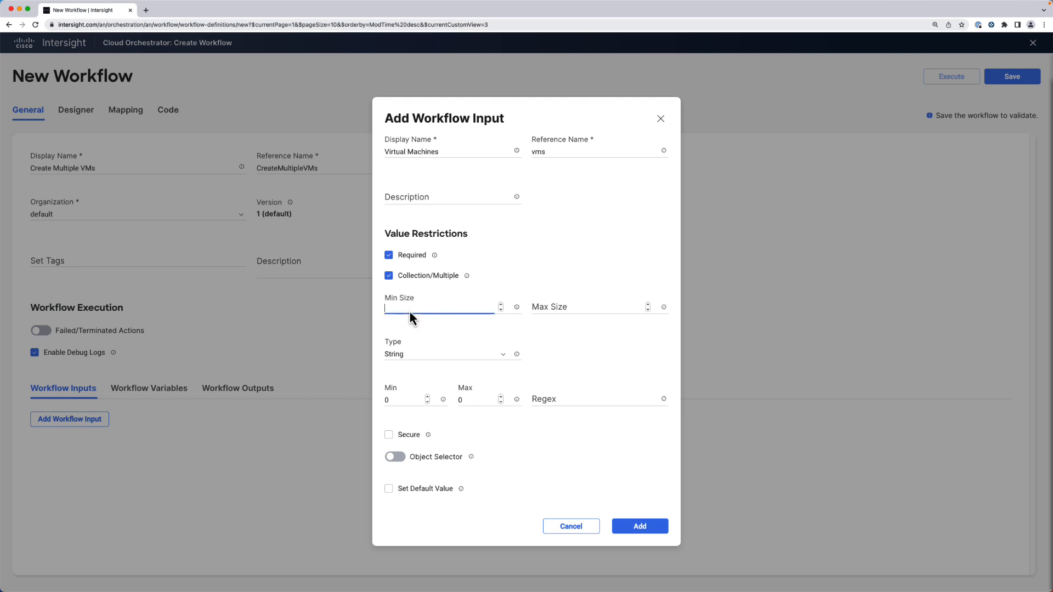
type("1")
left_click(548, 309)
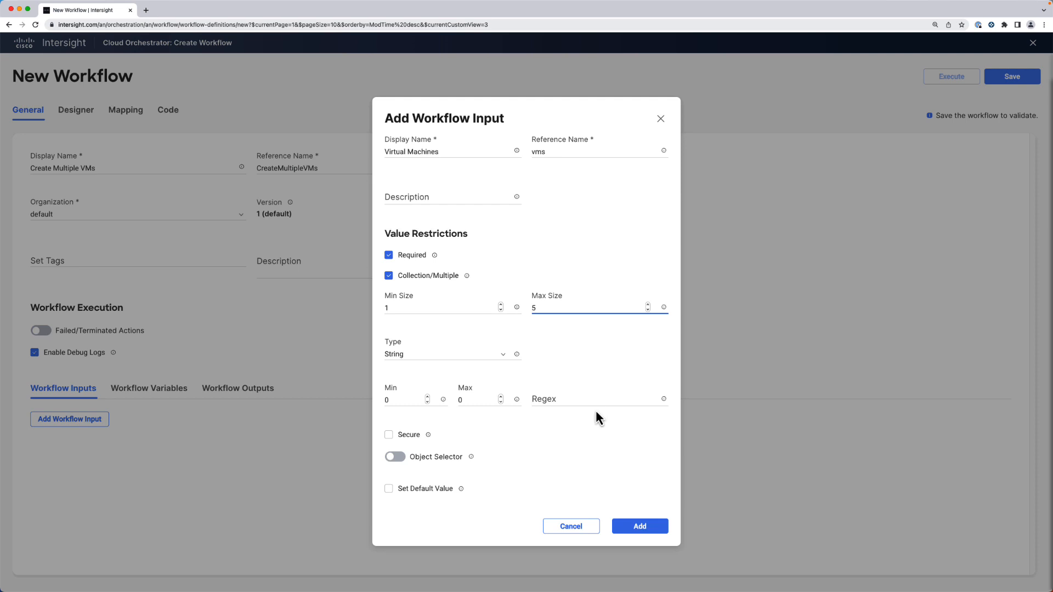
left_click(649, 527)
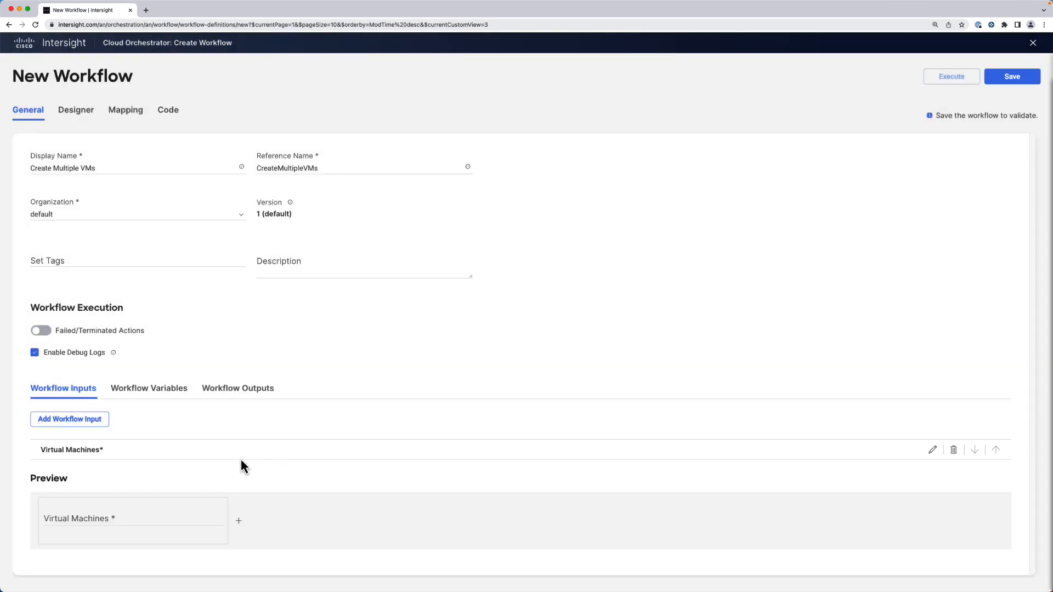
Step: Try out the Virtual Machines input preview by entering vm1, adding a second entry vm2 and removing that second entry
left_click(99, 522)
type("vm1")
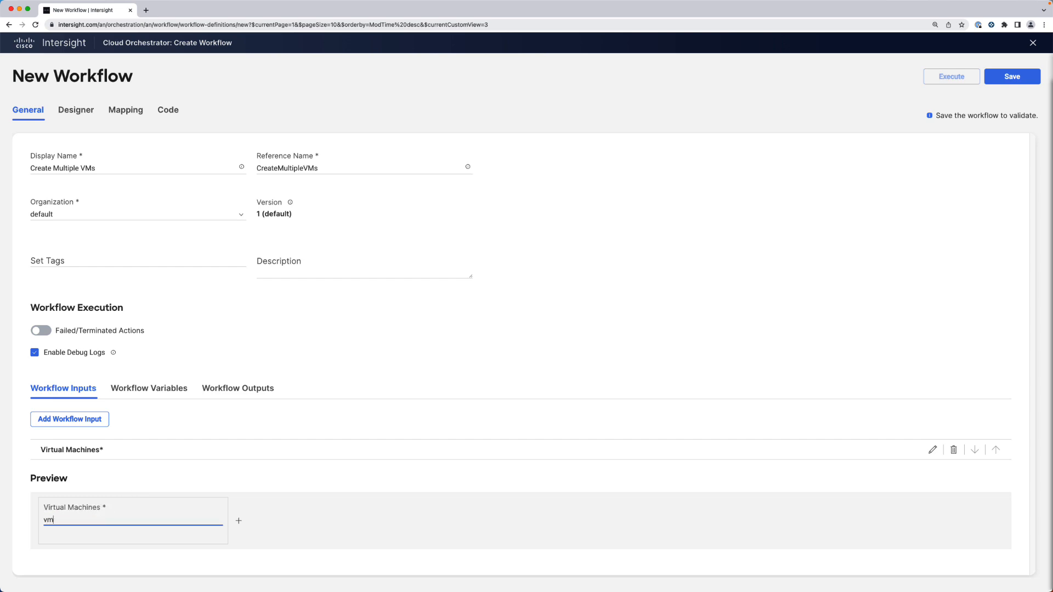
left_click(239, 522)
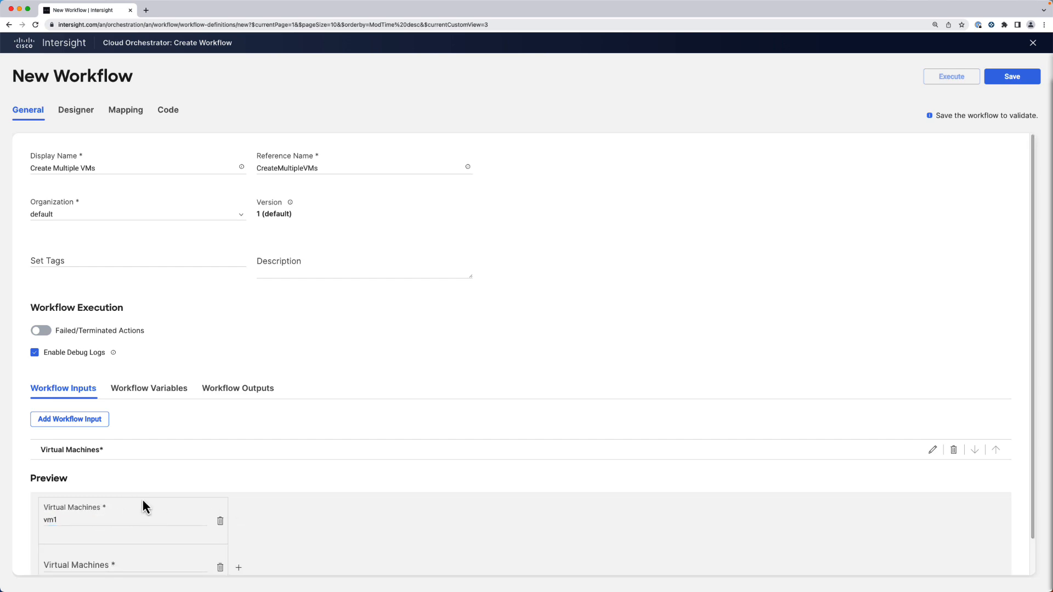
scroll(126, 513, "down", 1)
left_click(100, 528)
type("vm2")
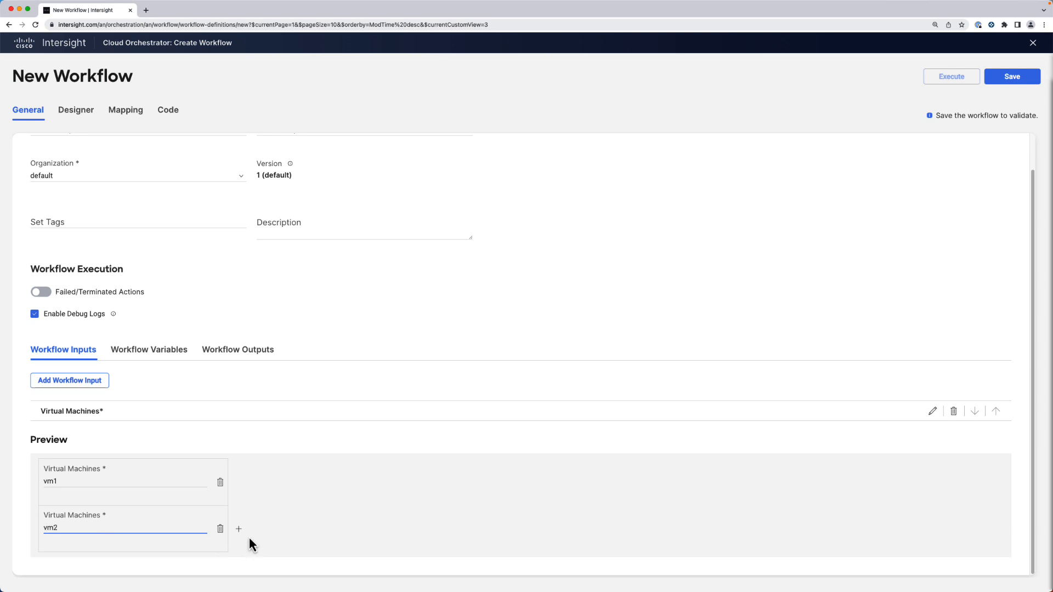
left_click(220, 529)
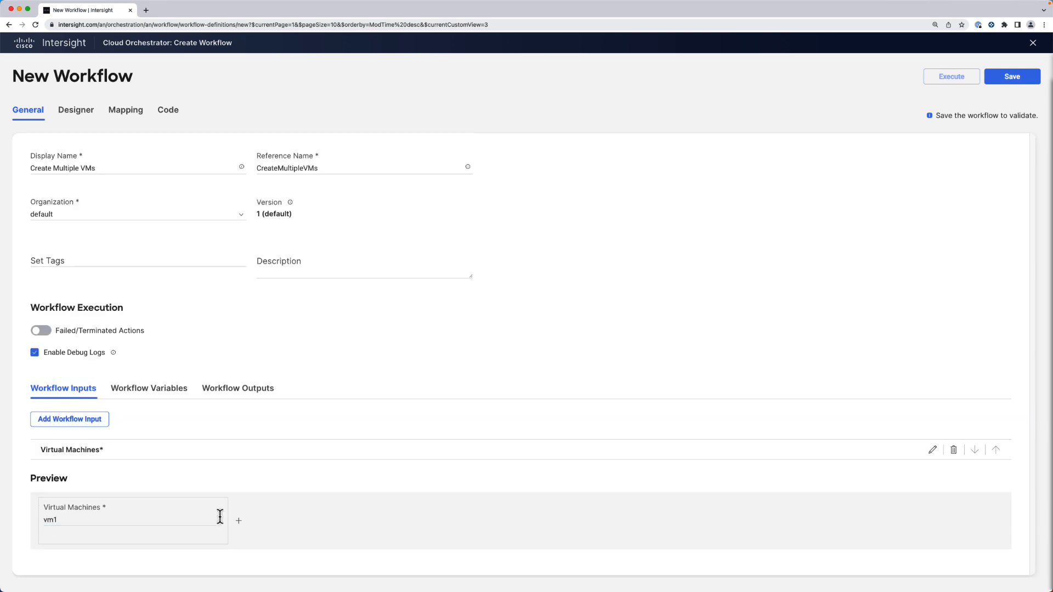
Step: Place a Parallel Loop operation between Start and the end states in the workflow designer and show its properties
left_click(80, 110)
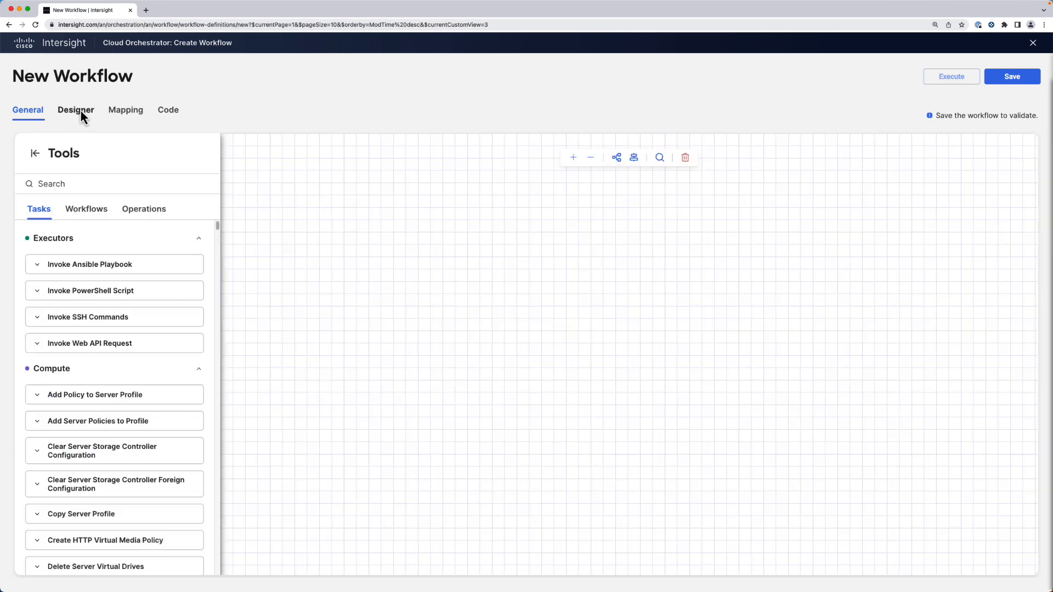
left_click(144, 209)
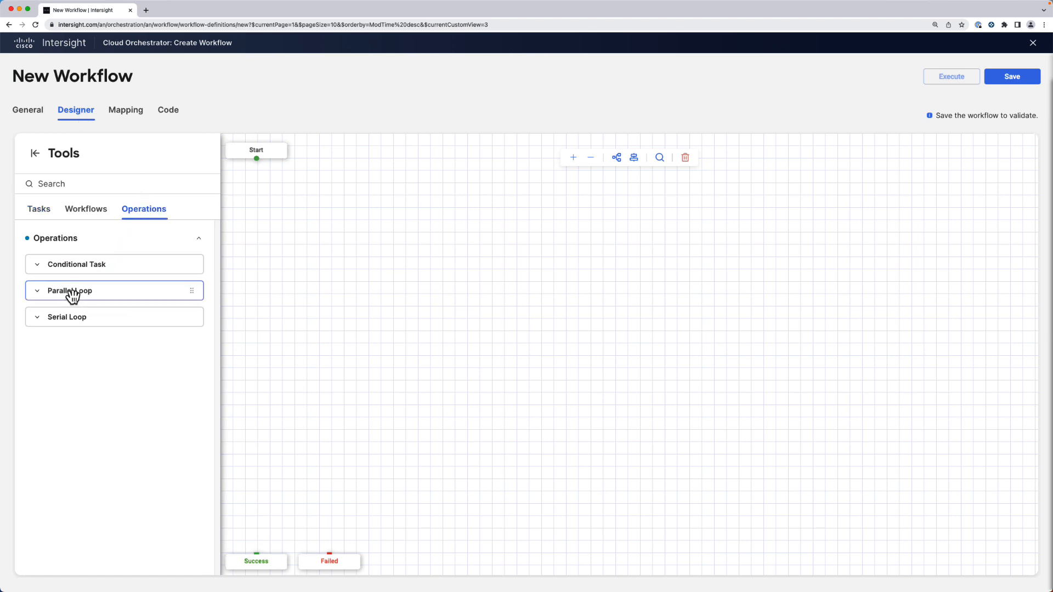
left_click_drag(73, 296, 317, 217)
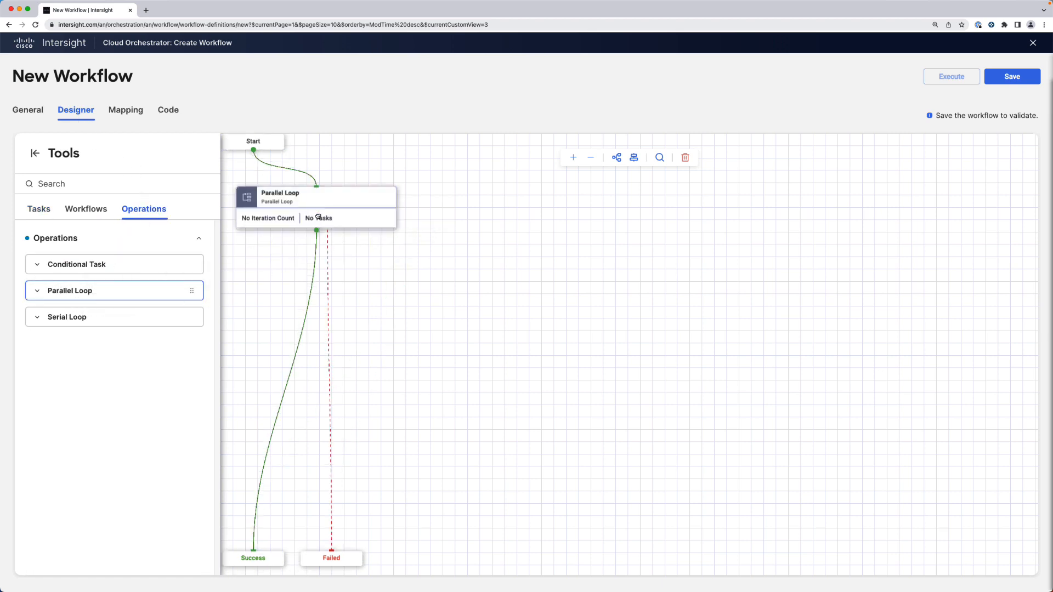
left_click(349, 219)
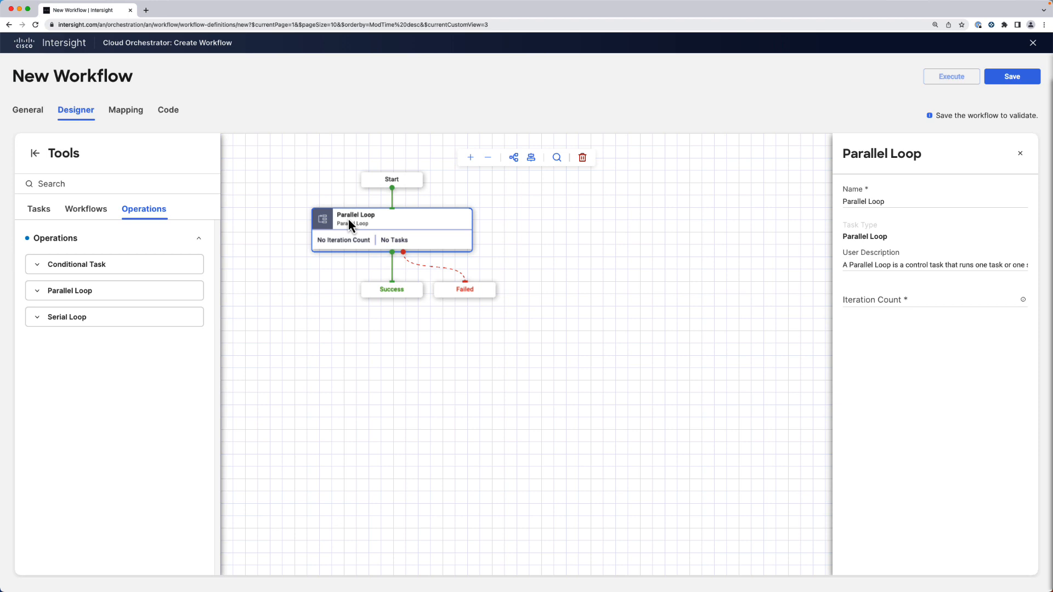
Step: Set the Parallel Loop's iteration count to the static value 3
left_click(871, 299)
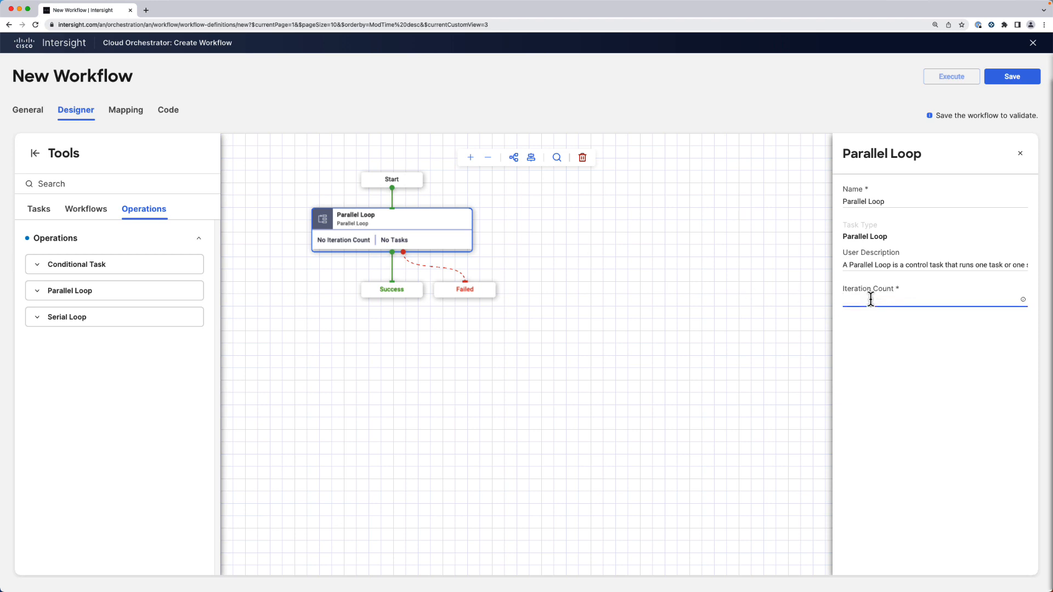
type("3")
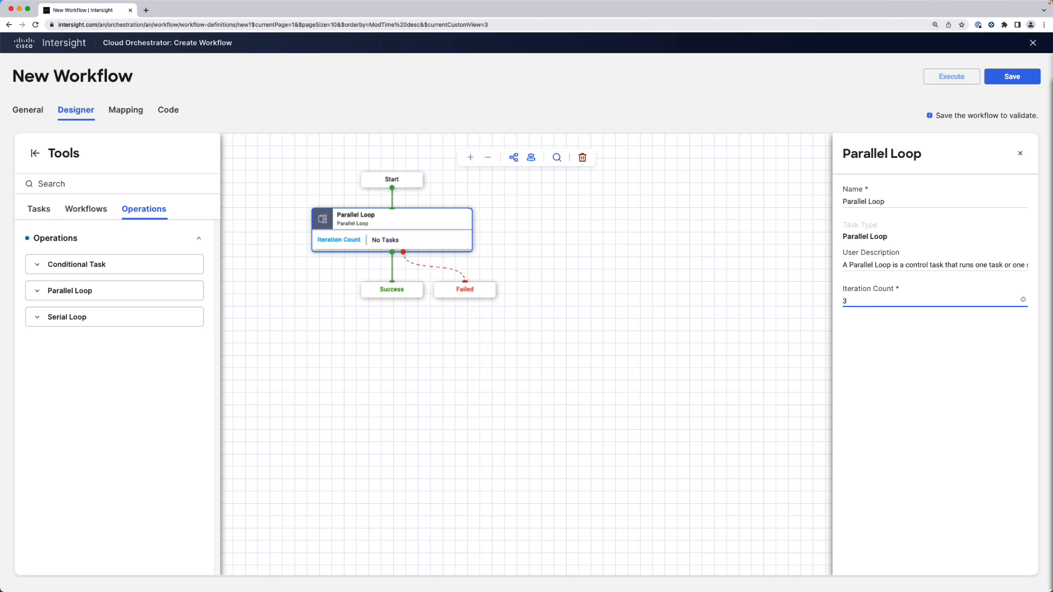
key("Tab")
Step: Set the Parallel Loop's iteration count to the expression {{len .global.workflow.input.vms}}
left_click(875, 299)
key("BackSpace")
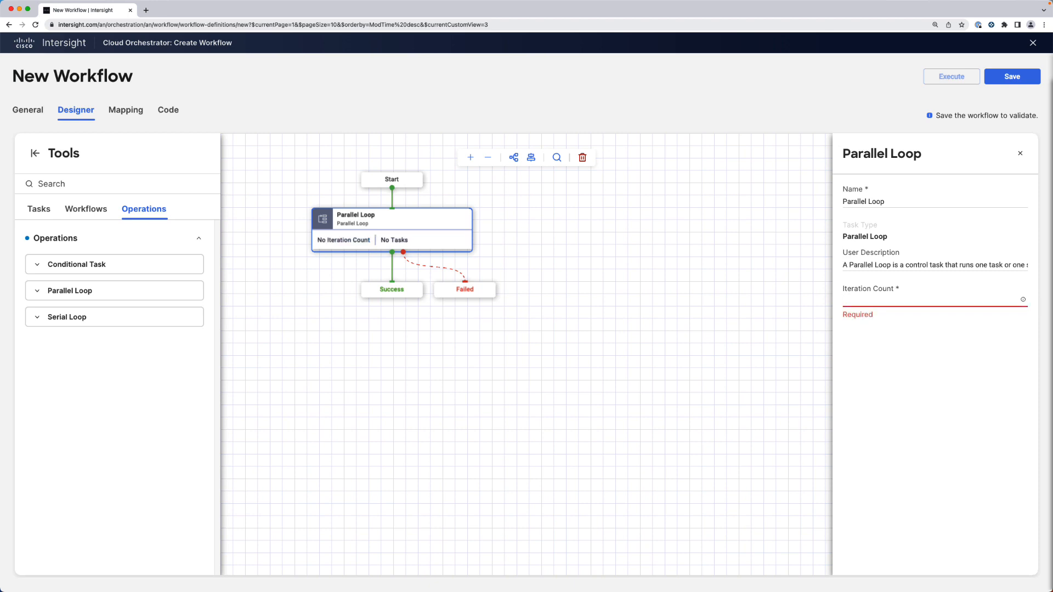
type("{{}}")
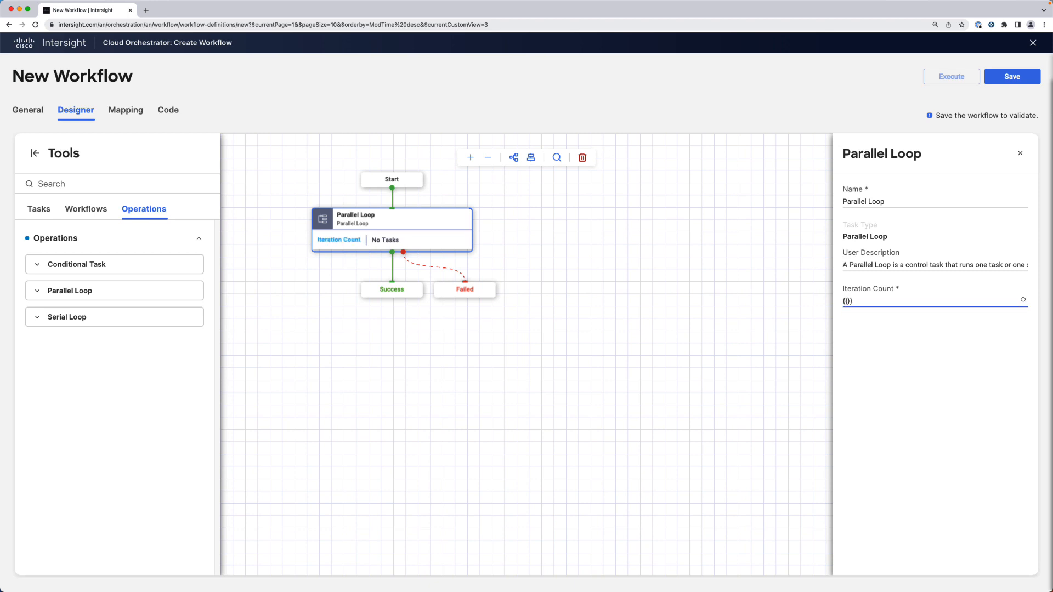
type("len .global.workflow.input.vms")
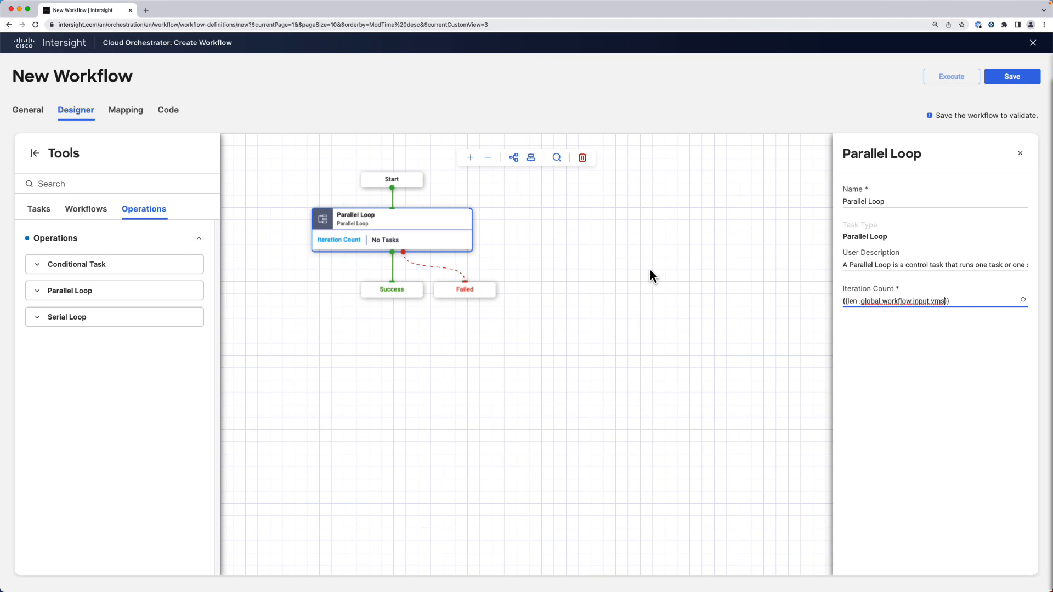
Step: Add the New Virtual Machine from Template or Clone from Virtual Machine task inside the Parallel Loop and realign the diagram
left_click(41, 210)
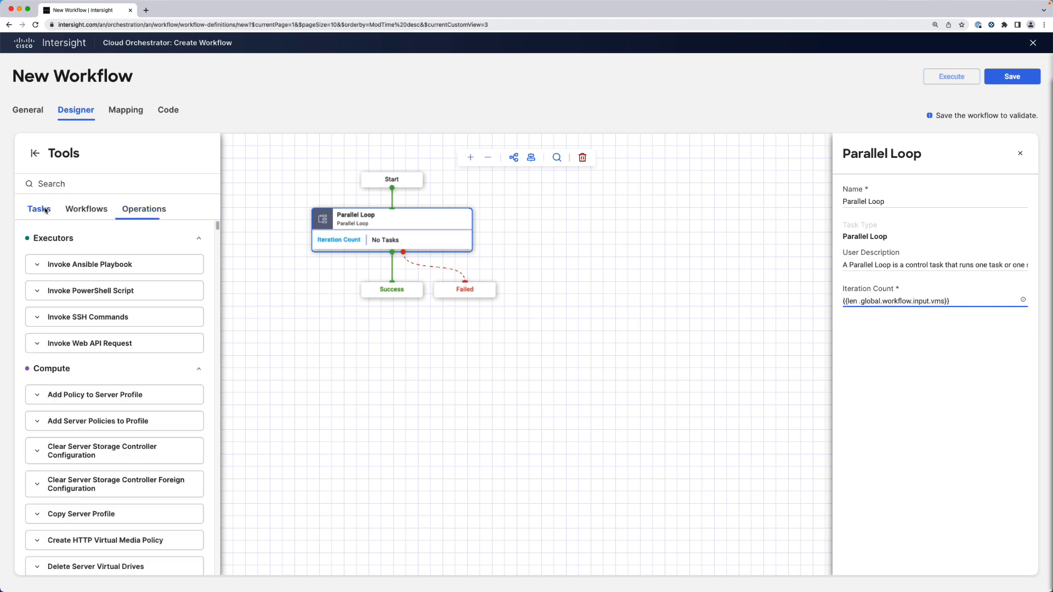
left_click(58, 188)
type("new roll")
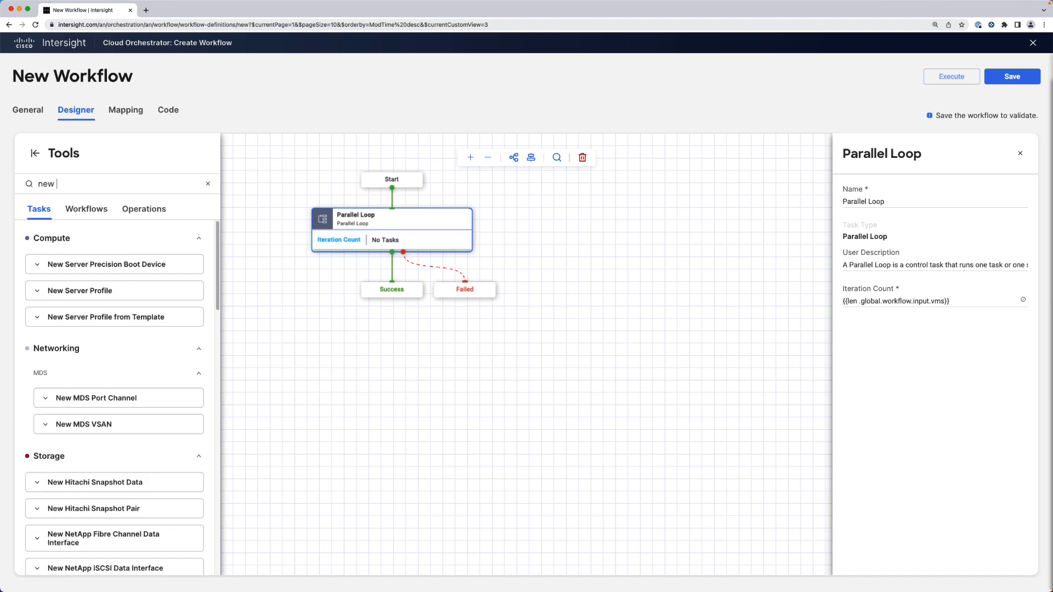
key("BackSpace")
key("BackSpace")
key("BackSpace")
key("BackSpace")
type("vir")
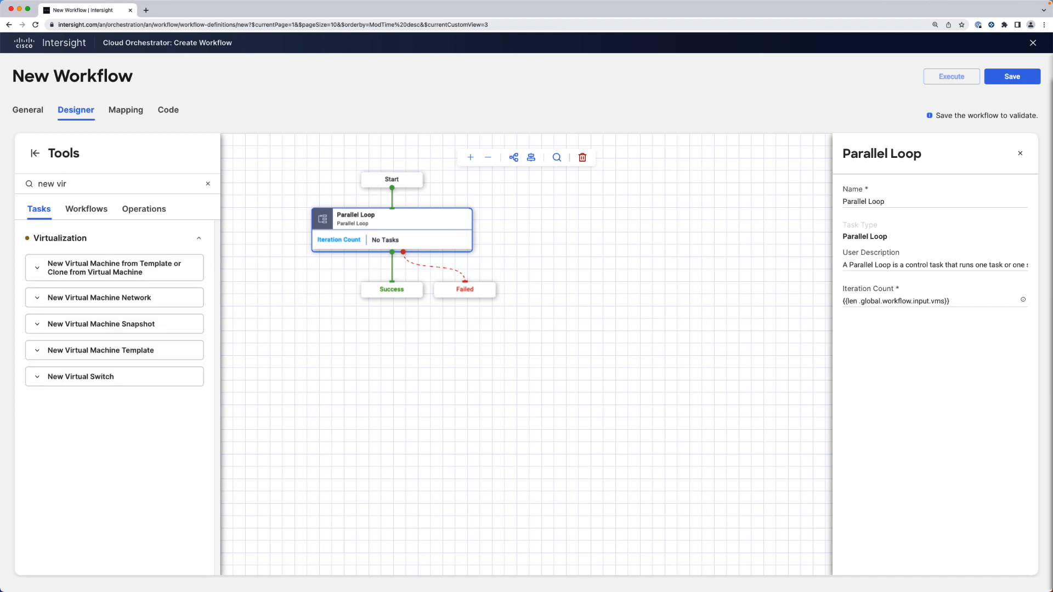
mouse_move(91, 267)
left_mouse_down()
mouse_move(246, 263)
mouse_move(394, 231)
left_mouse_up()
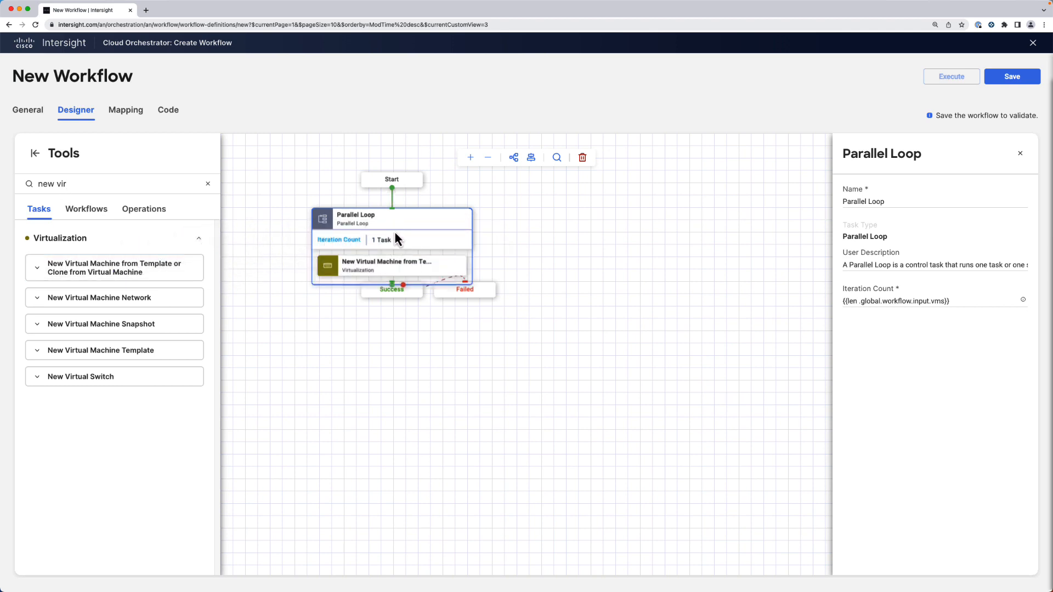
left_click(514, 157)
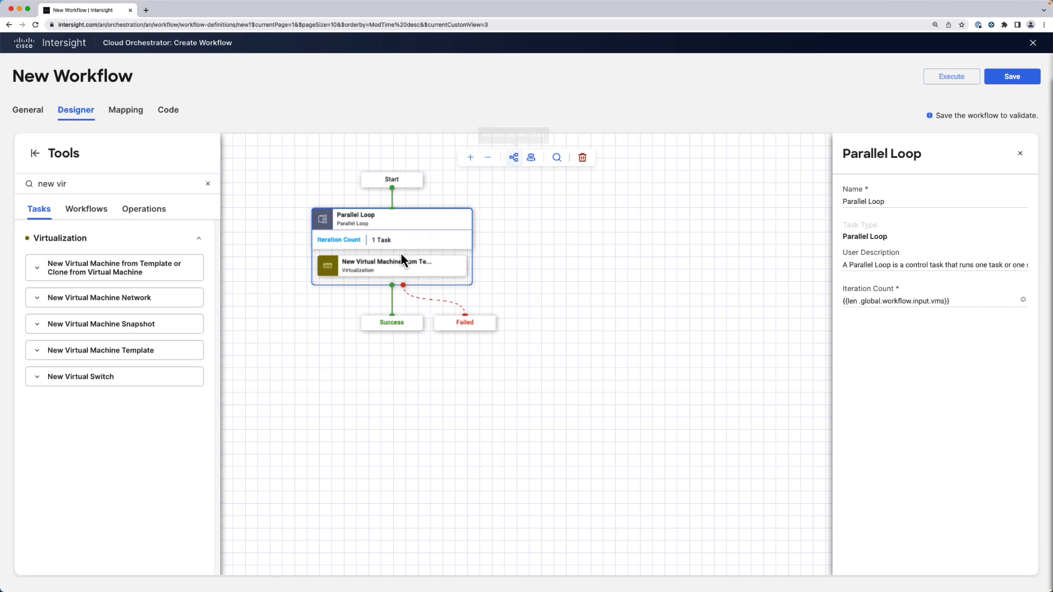
Step: Map the Hypervisor Manager input of the new virtual machine task in the loop to a custom value
left_click(372, 266)
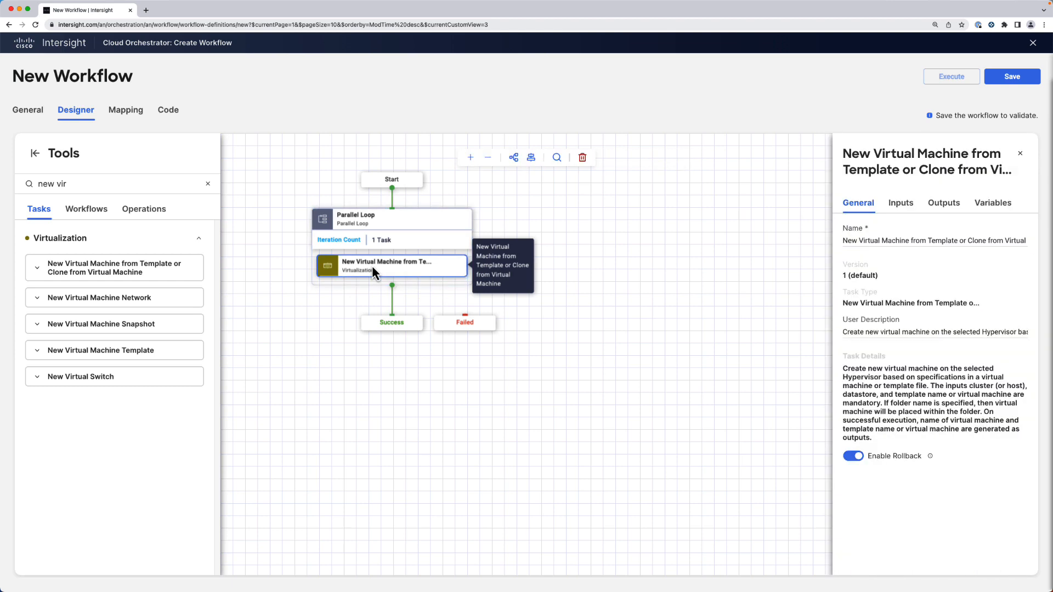
left_click(900, 204)
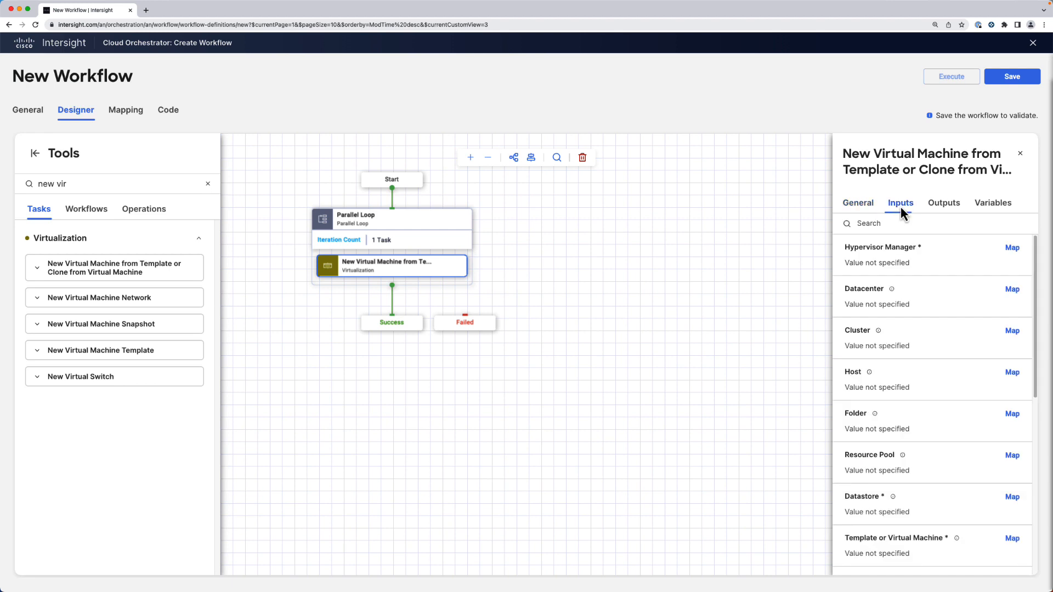
left_click(1012, 248)
left_click(80, 241)
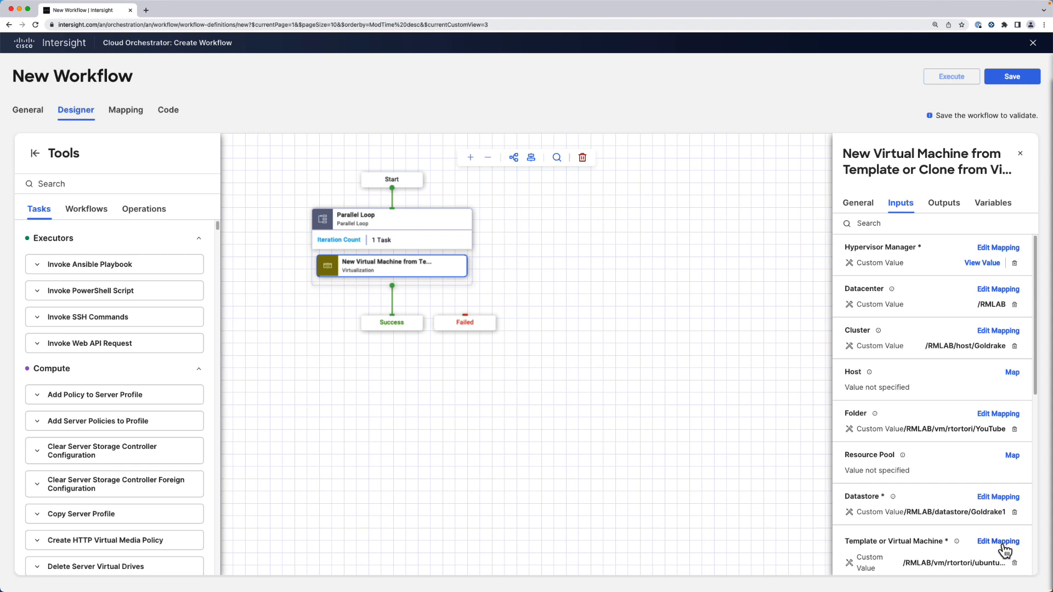
Step: Set the new virtual machine task's Virtual Machine input to Advanced Mapping with the template {{.global.workflow.input.vms}}
scroll(1004, 546, "down", 4)
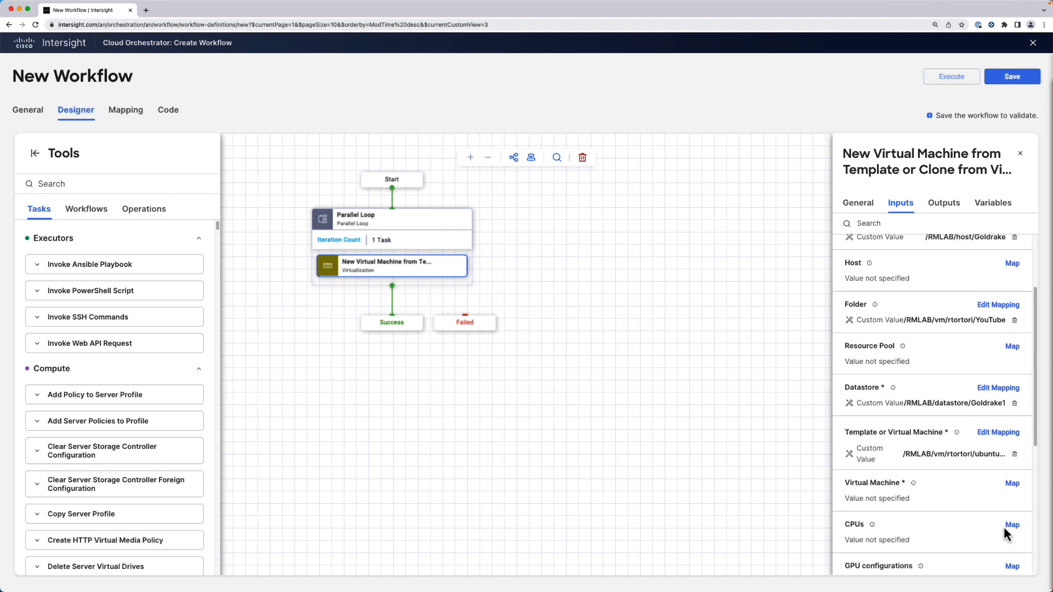
left_click(1012, 485)
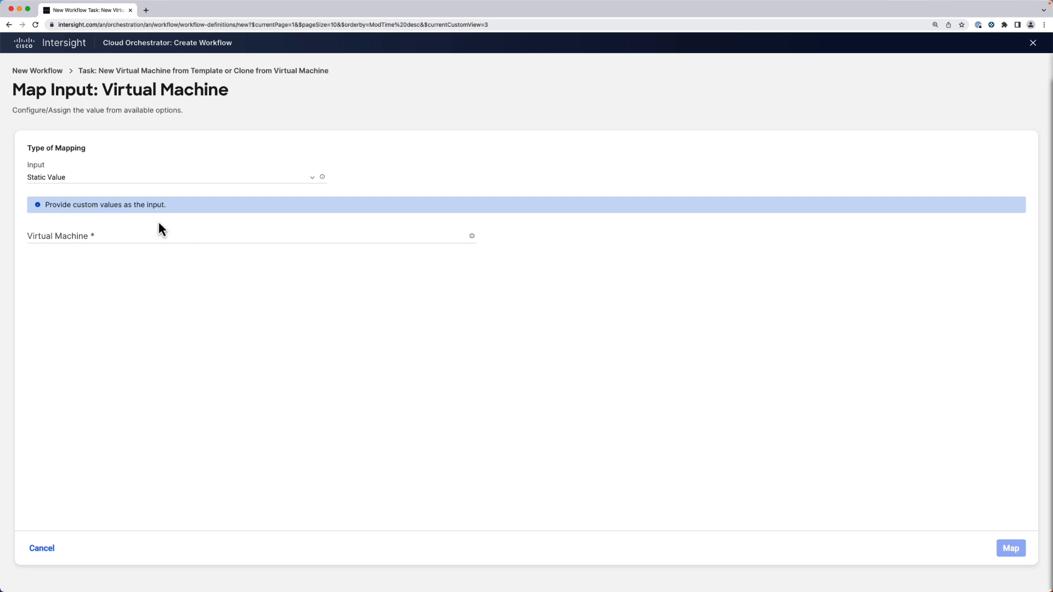
left_click(108, 189)
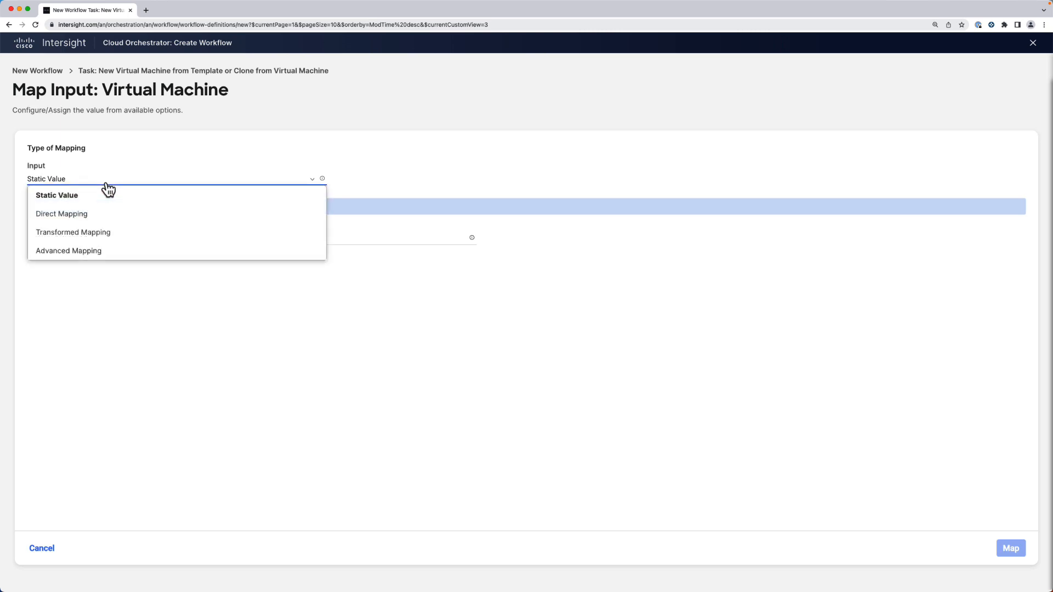
left_click(100, 251)
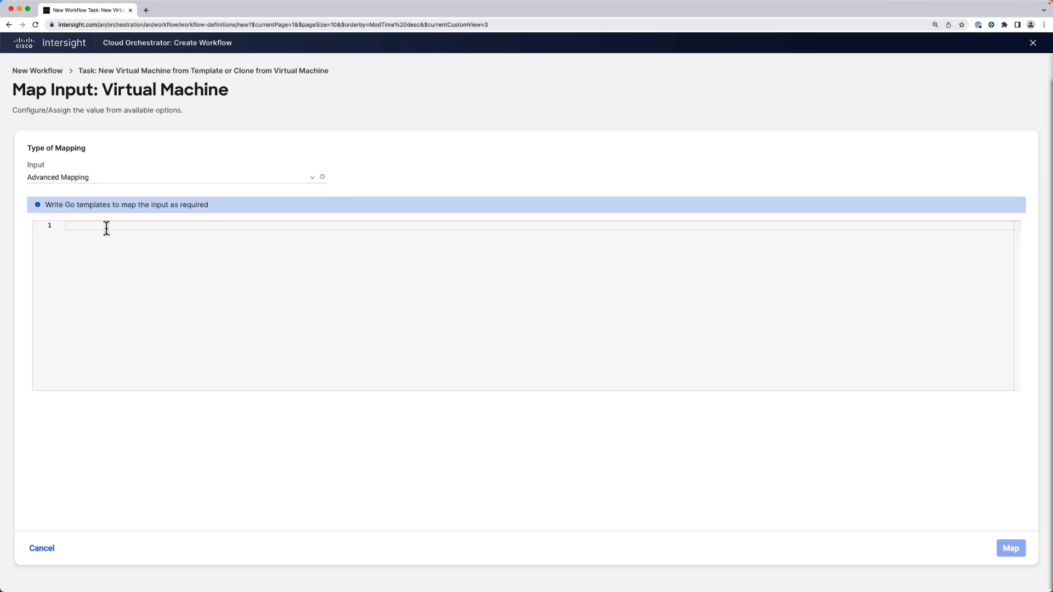
type("{{")
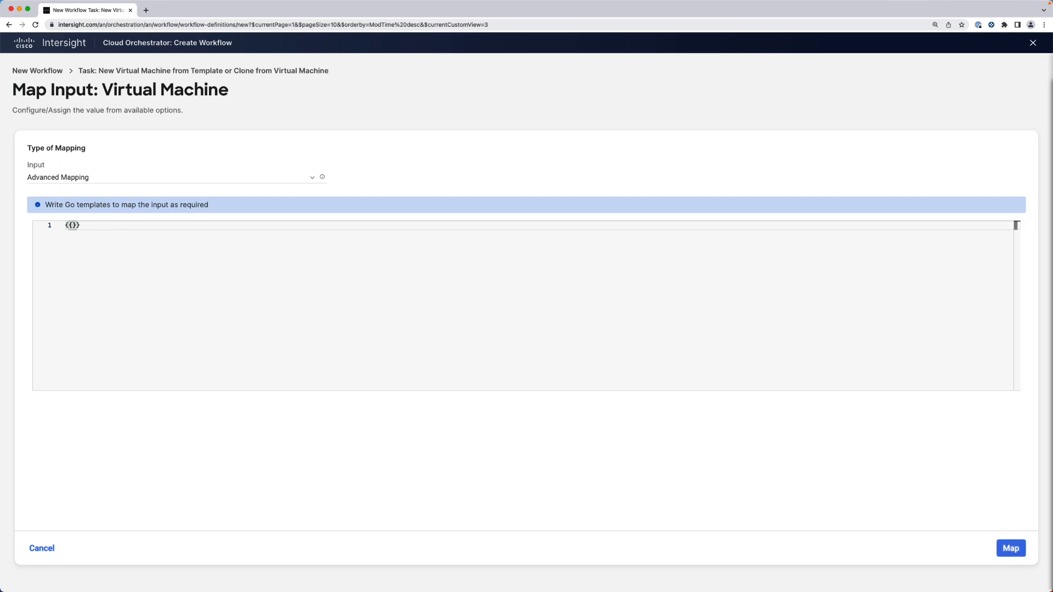
type(".global.workflow.input.vms")
Step: Extend the Virtual Machine template with index before .global.workflow.input.vms and .iteration after it, and apply the mapping
left_click(143, 225)
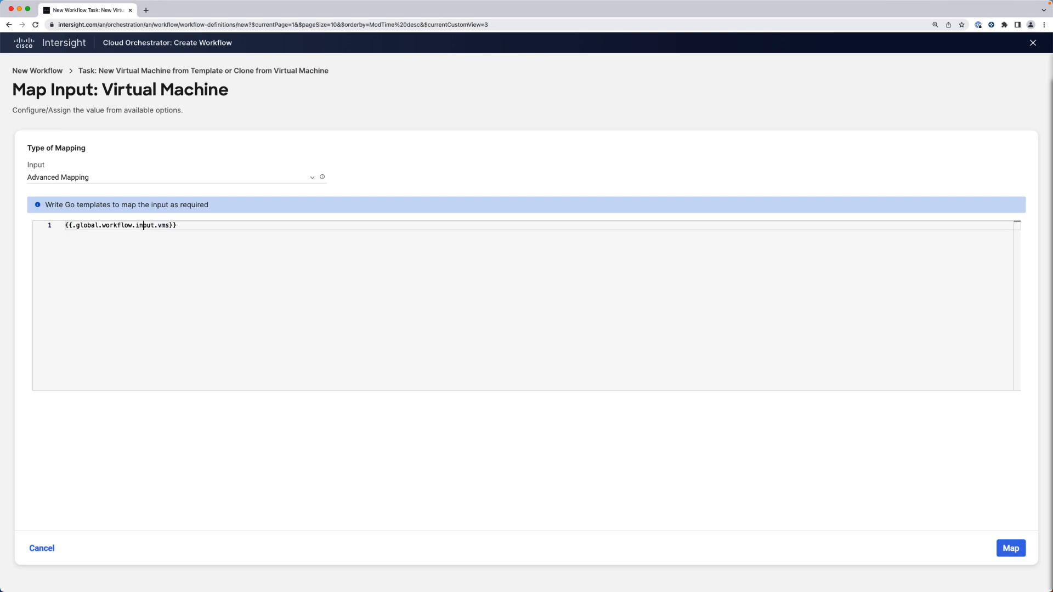
key("Left")
key("Left")
key("Left")
key("Left")
key("Left")
key("Left")
key("Left")
type("index")
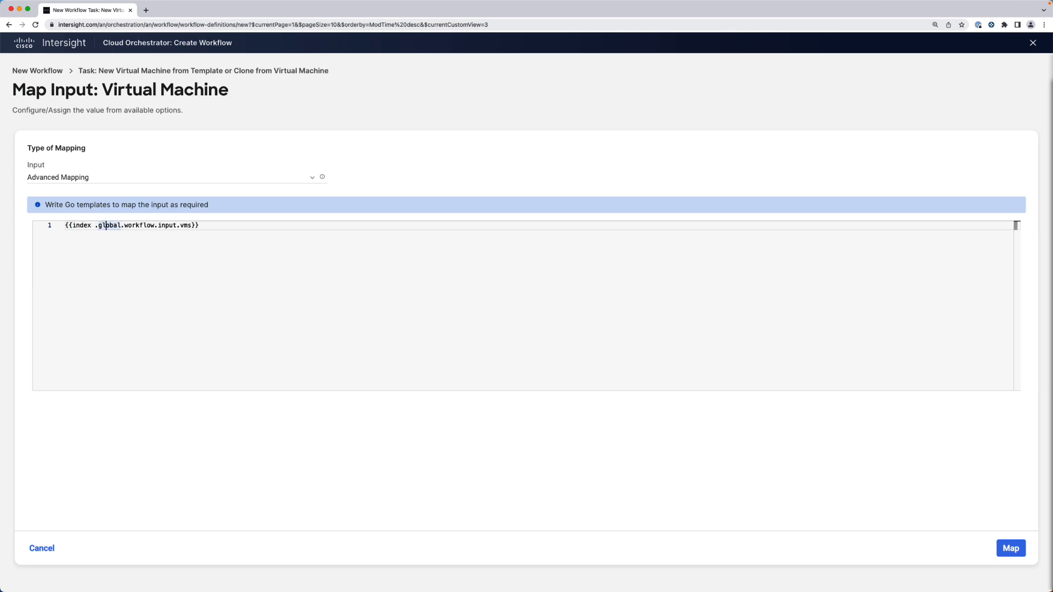
left_click(128, 225)
left_click(193, 225)
type(".iteration")
left_click(1011, 549)
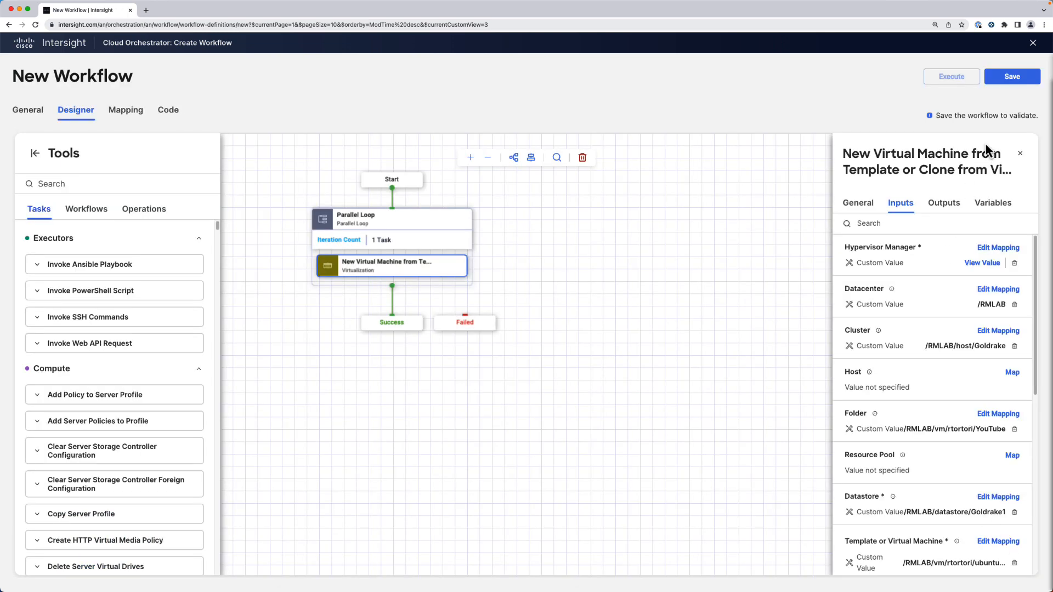
Step: Save the Create Multiple VMs workflow and dismiss the notification
left_click(996, 76)
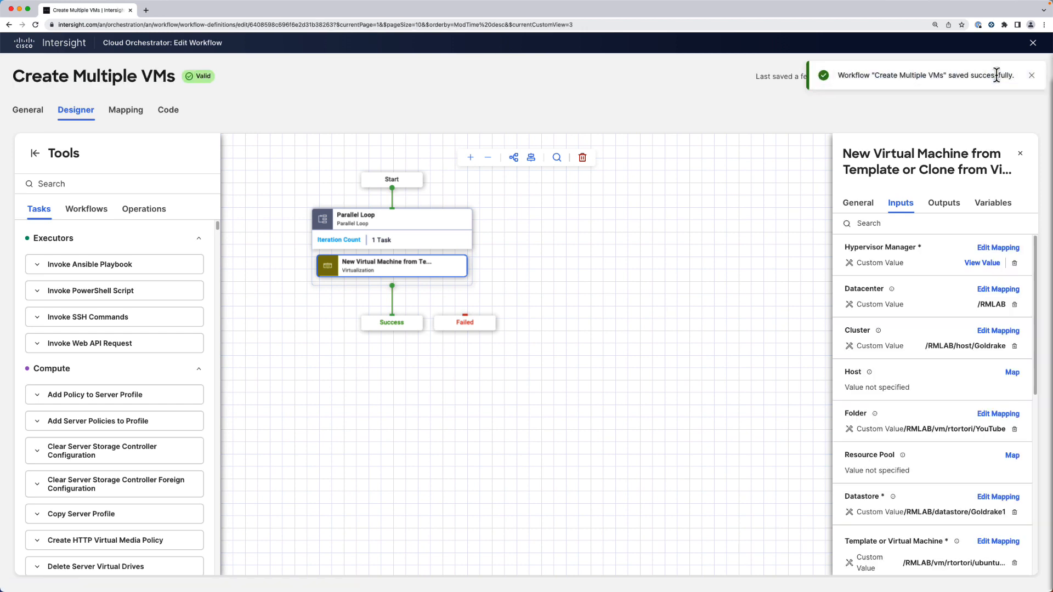
left_click(1031, 76)
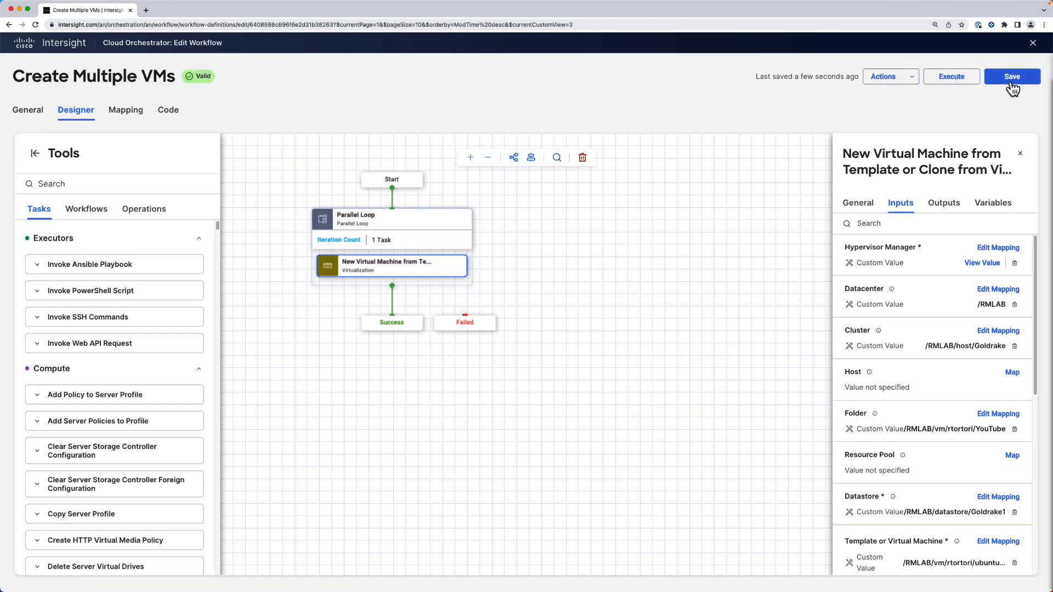
scroll(955, 83, "down", 1)
Step: Execute the Create Multiple VMs workflow with demovm1 and demovm2 as the Virtual Machines inputs
left_click(954, 80)
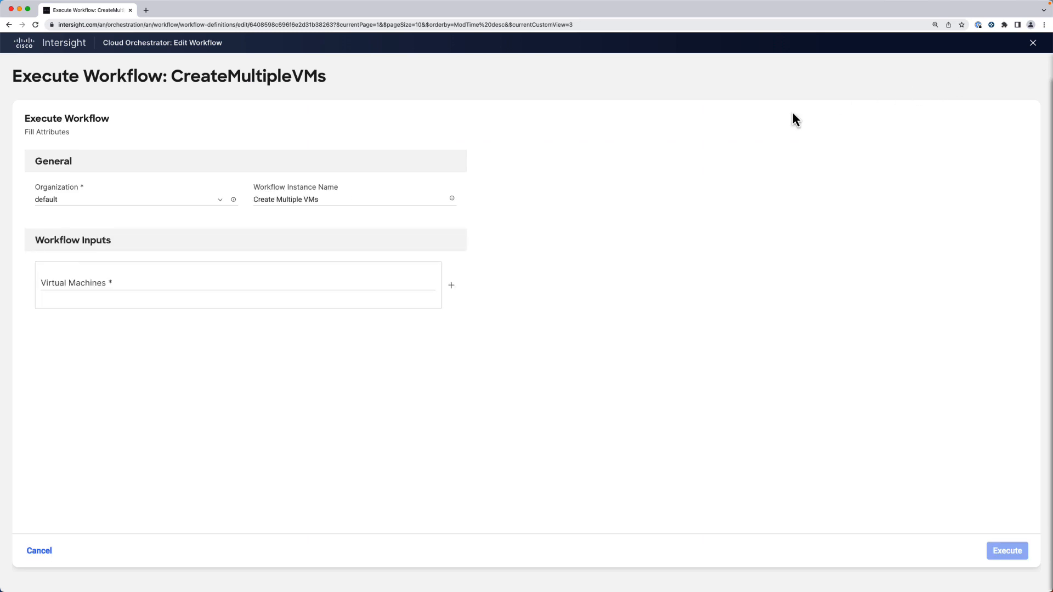
left_click(91, 285)
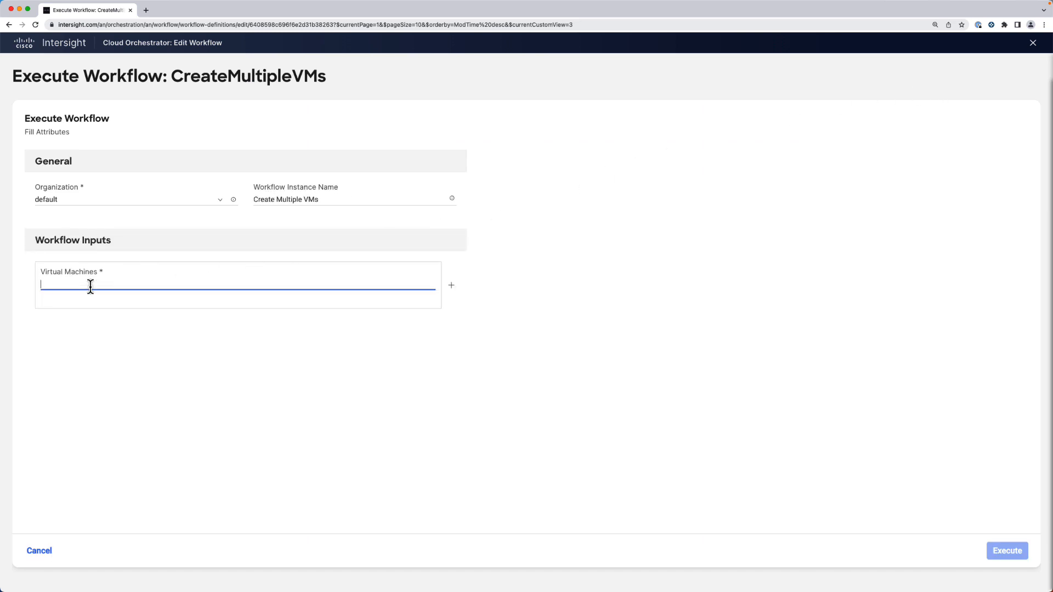
type("demovm1")
left_click(451, 286)
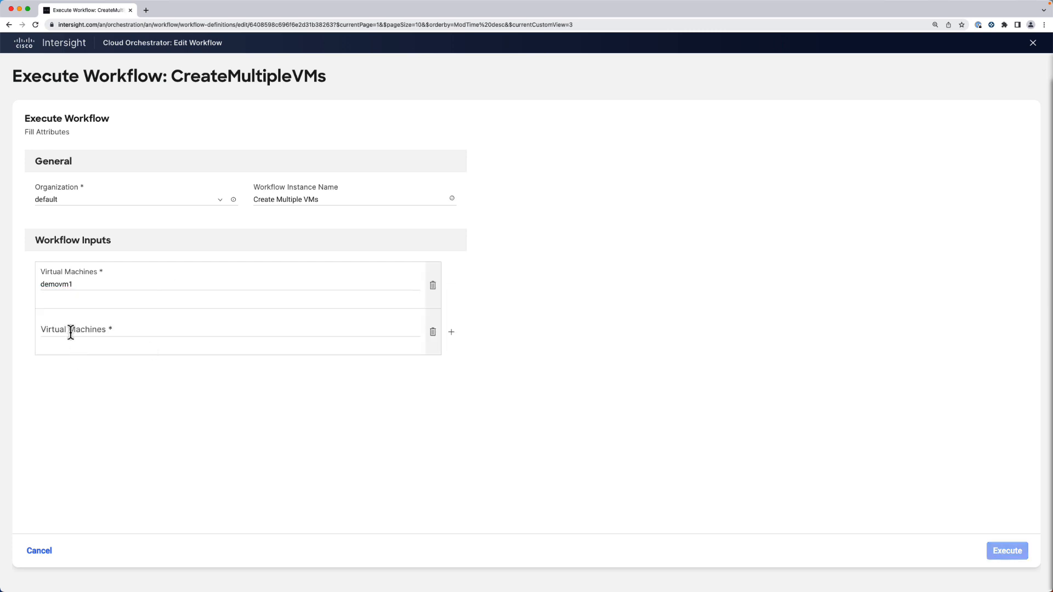
left_click(71, 331)
type("demovm2")
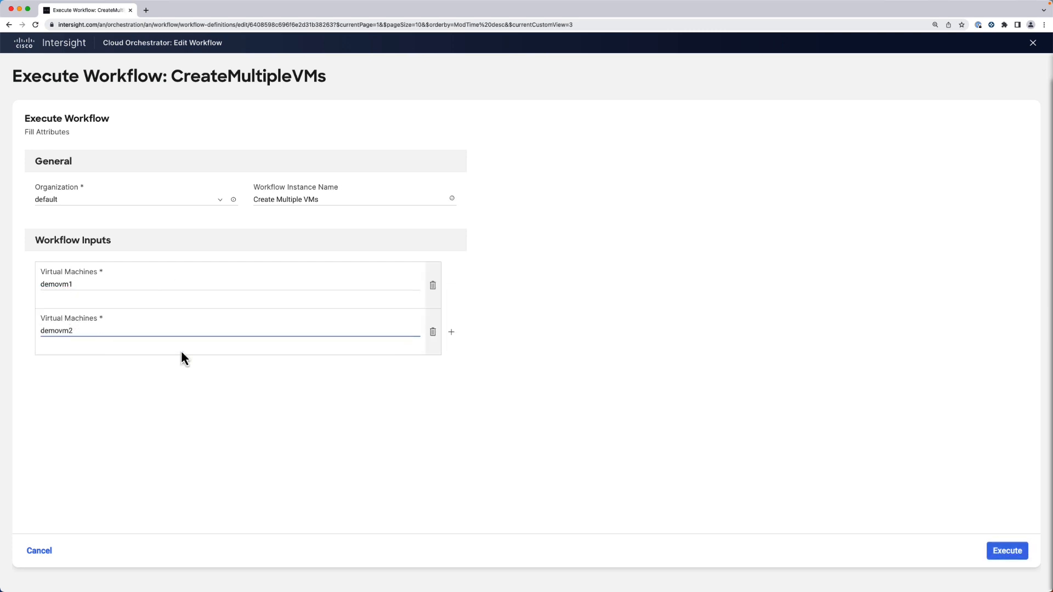
left_click(1007, 558)
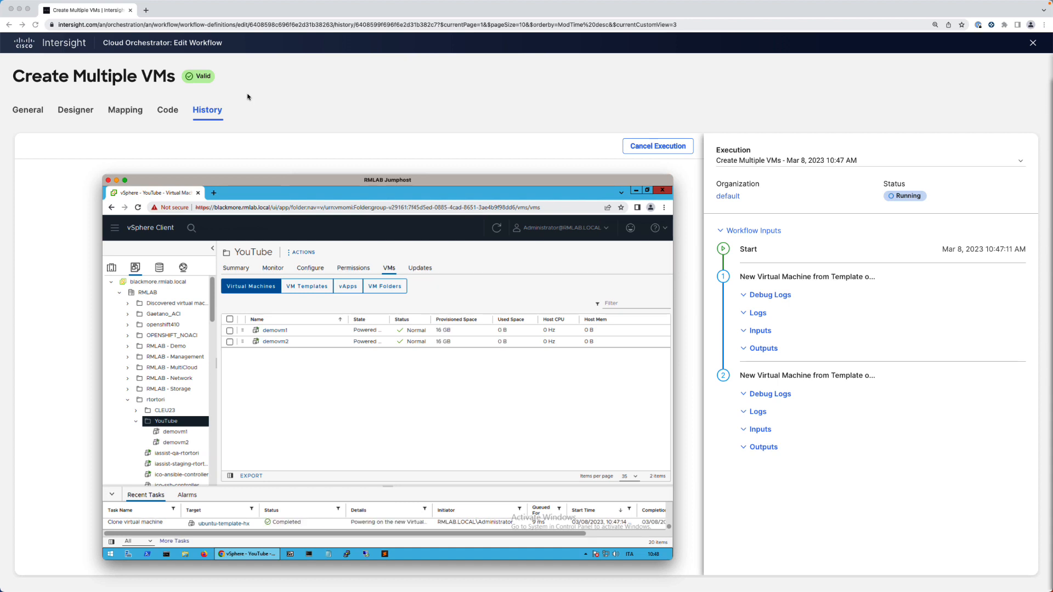
Step: Check demovm1 in the vSphere Client and examine the inputs of both new virtual machine tasks in the execution history
left_click(175, 433)
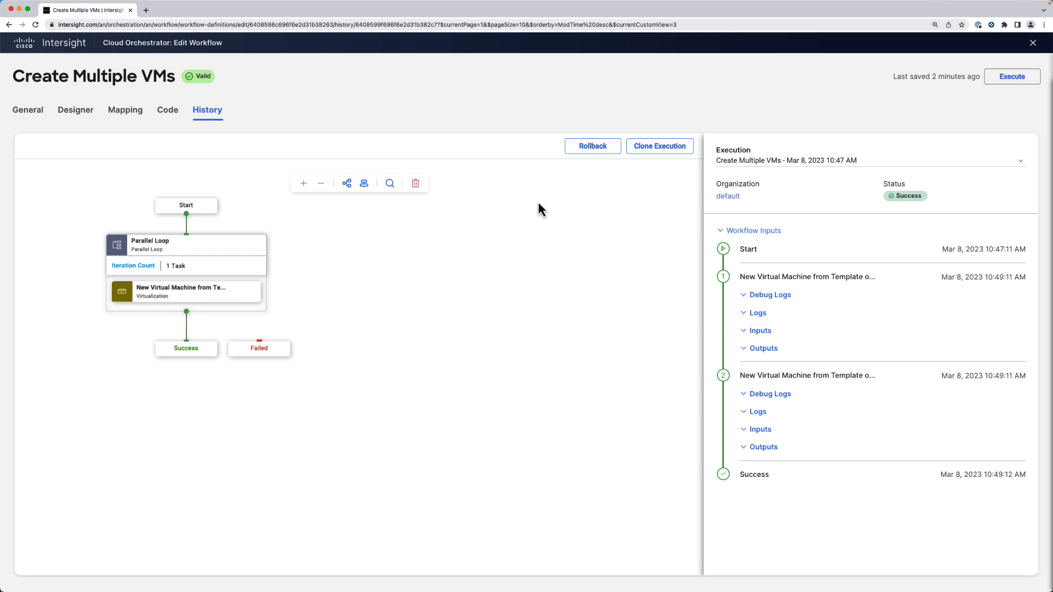
left_click(747, 332)
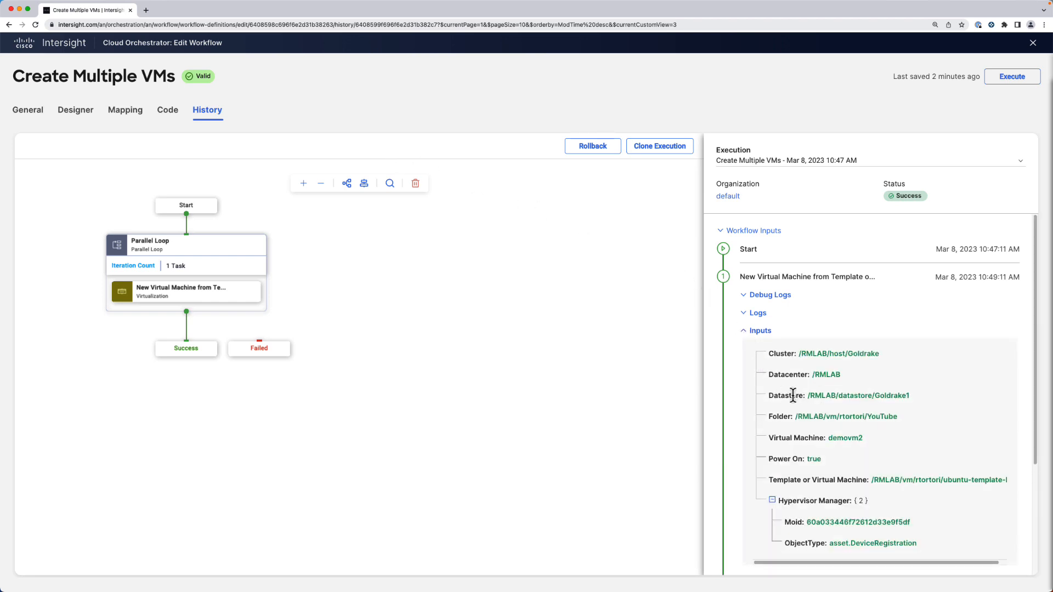
double_click(830, 439)
left_click(746, 333)
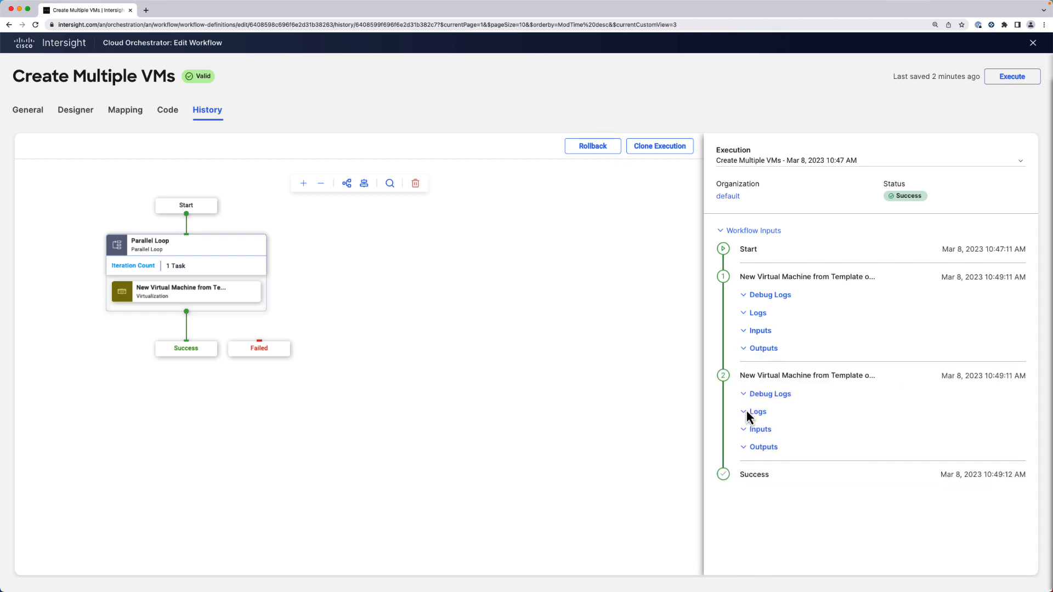
left_click(747, 430)
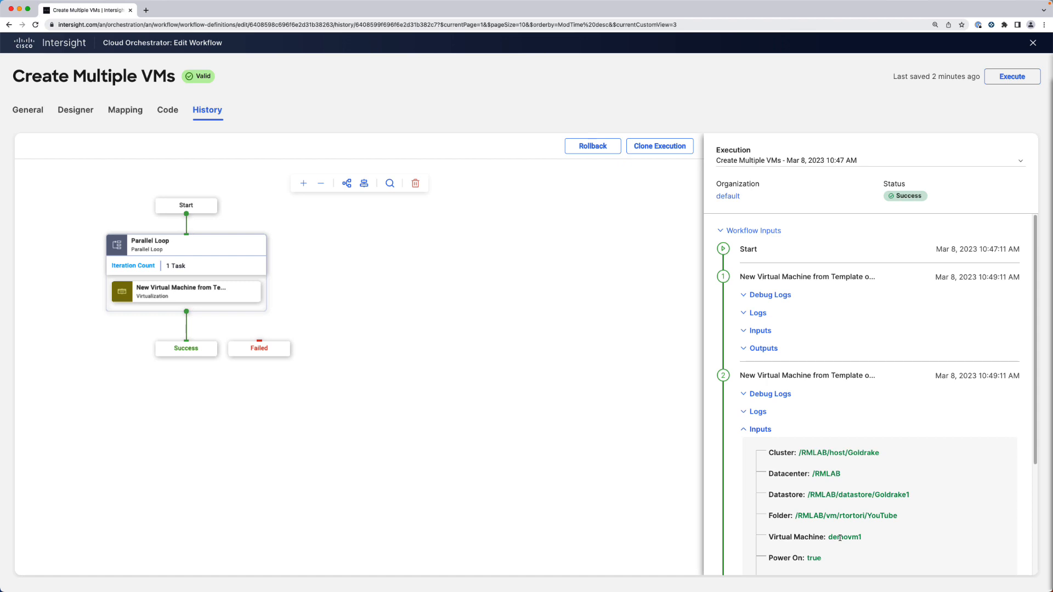
Step: Roll back both new virtual machine tasks of the workflow execution and move the vSphere window clear of the rollback request
left_click(590, 158)
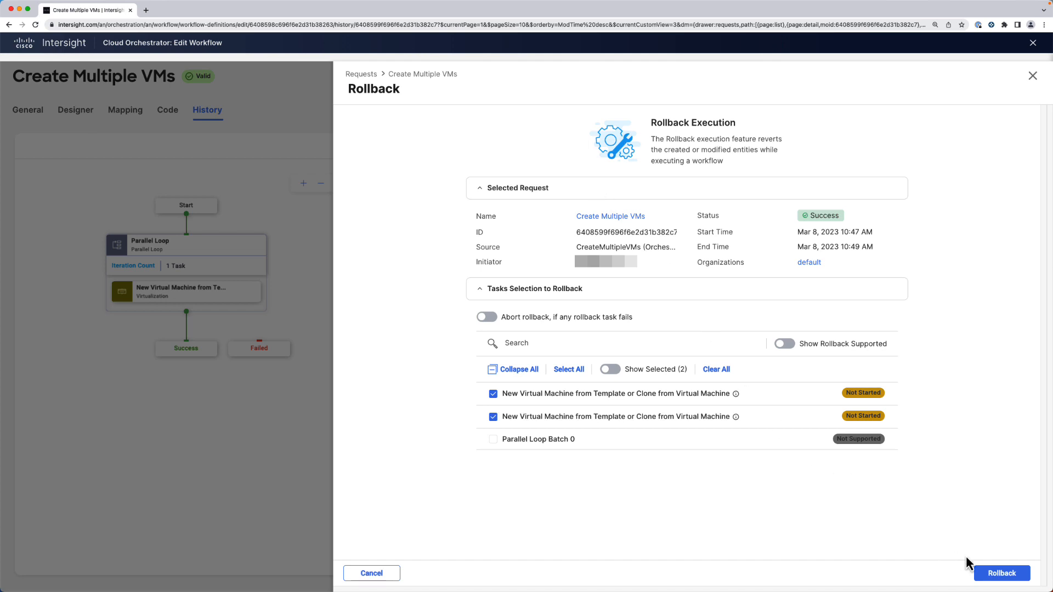
left_click(994, 574)
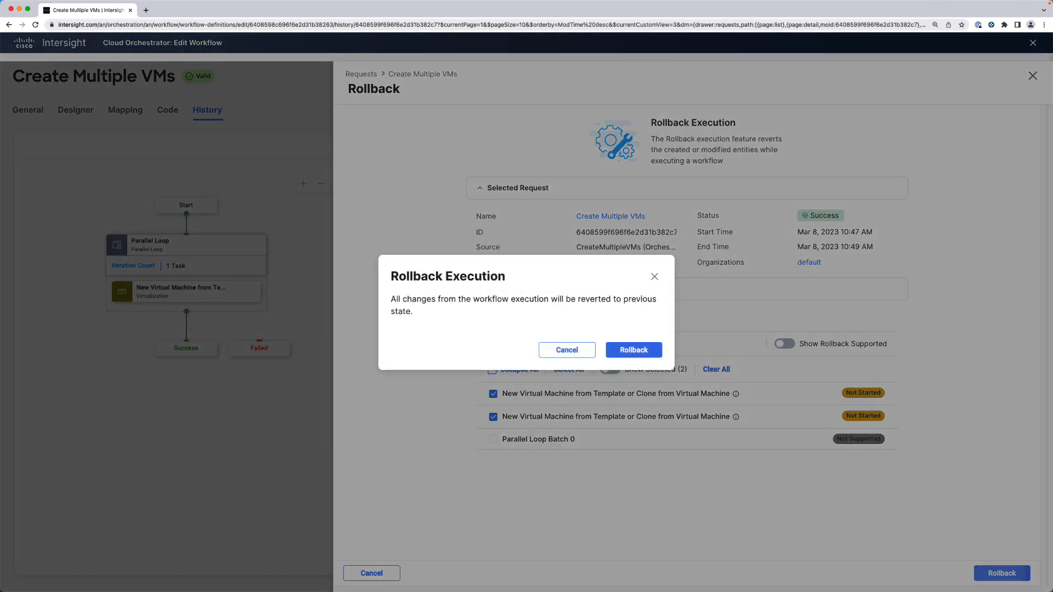
left_click(628, 352)
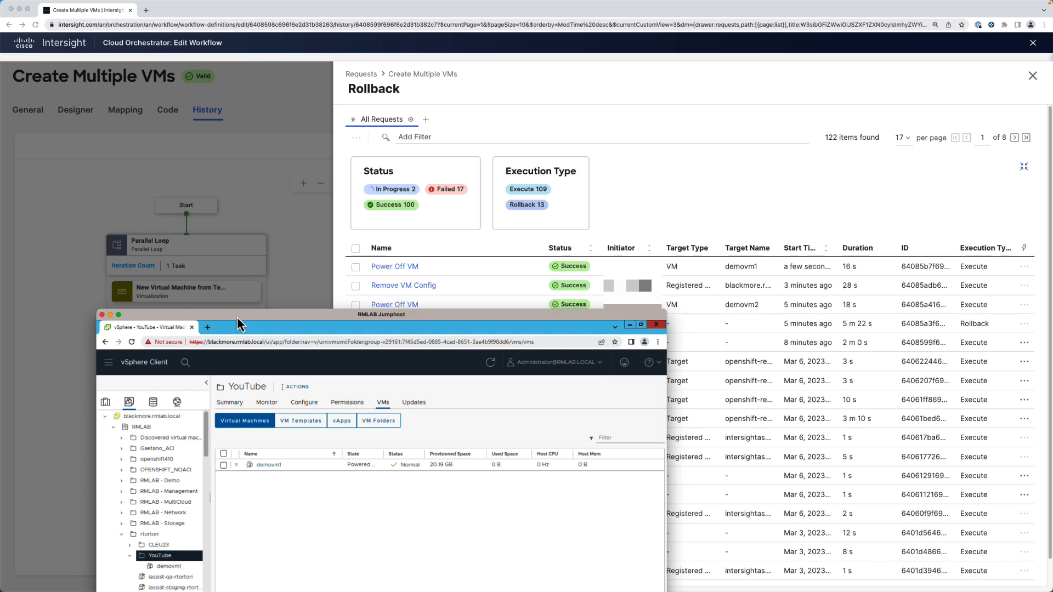
left_click_drag(237, 323, 240, 352)
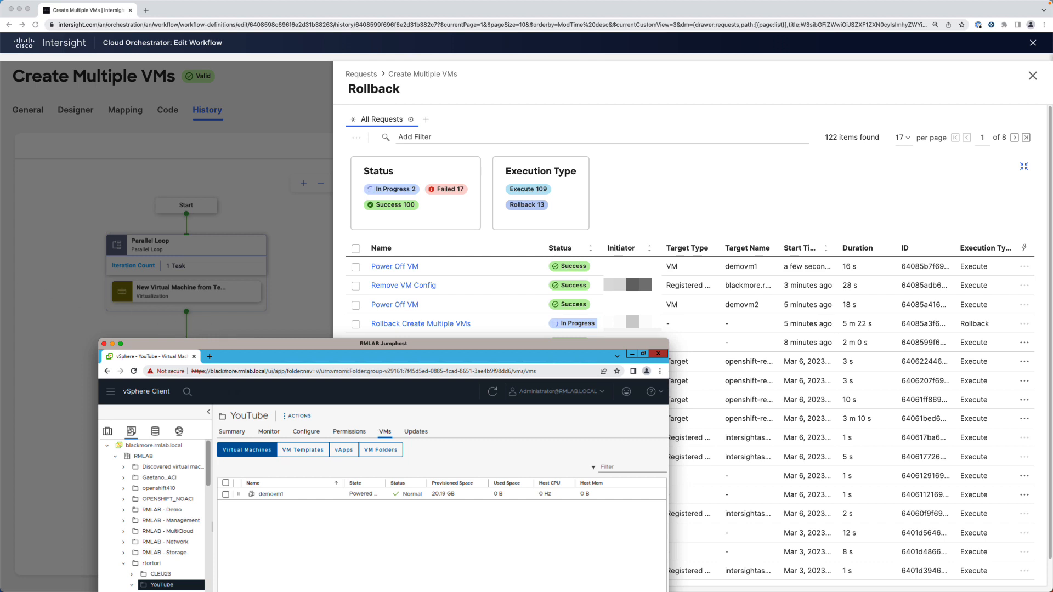